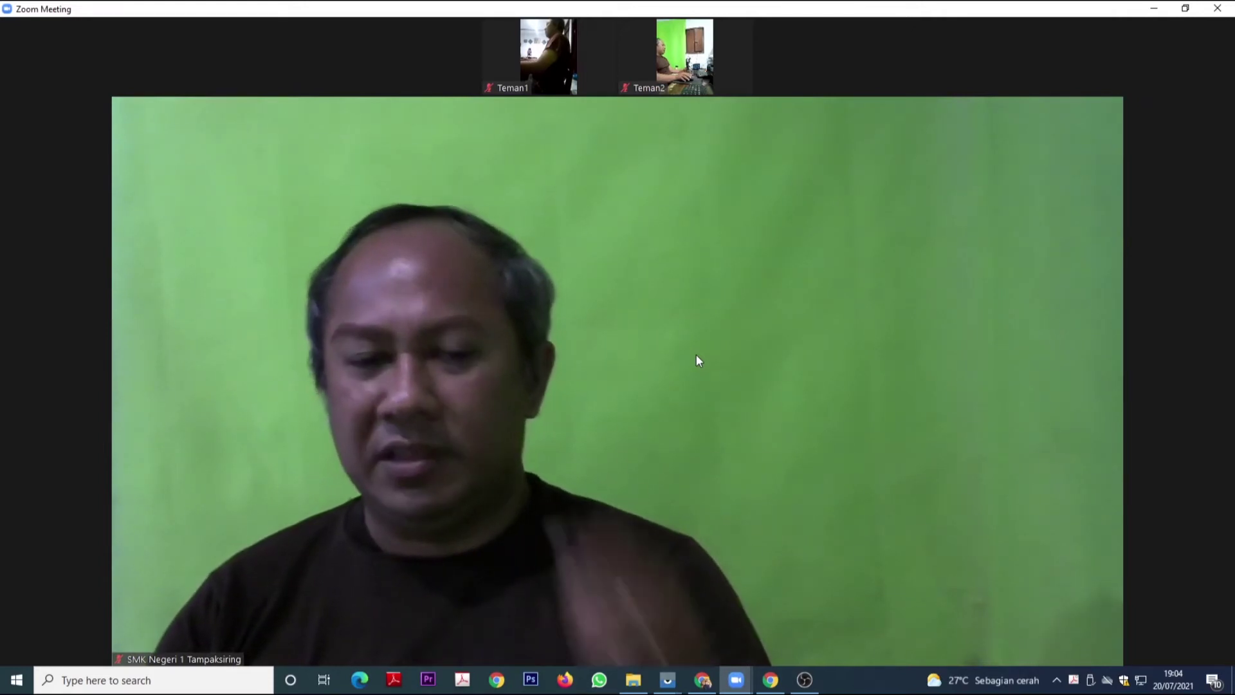
Step: Switch to the Chrome window with the Zoom profile page and examine the account's license type and meeting participant capacity
mouse_move(641, 358)
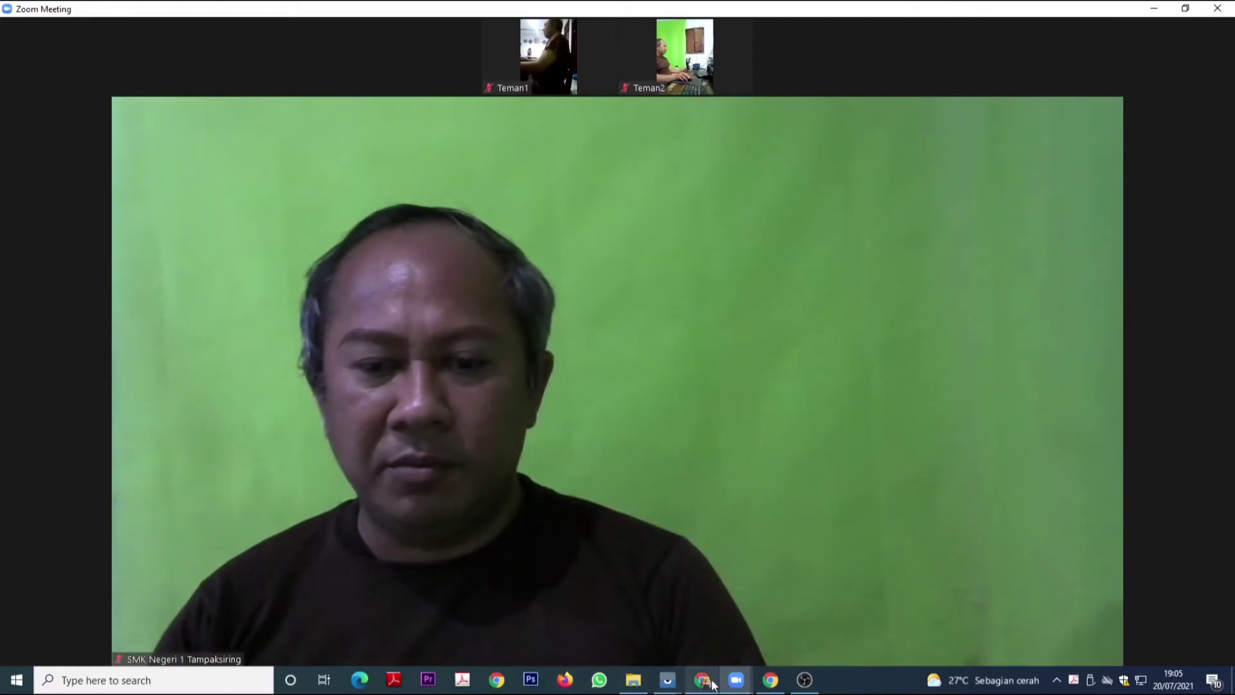
left_click(767, 685)
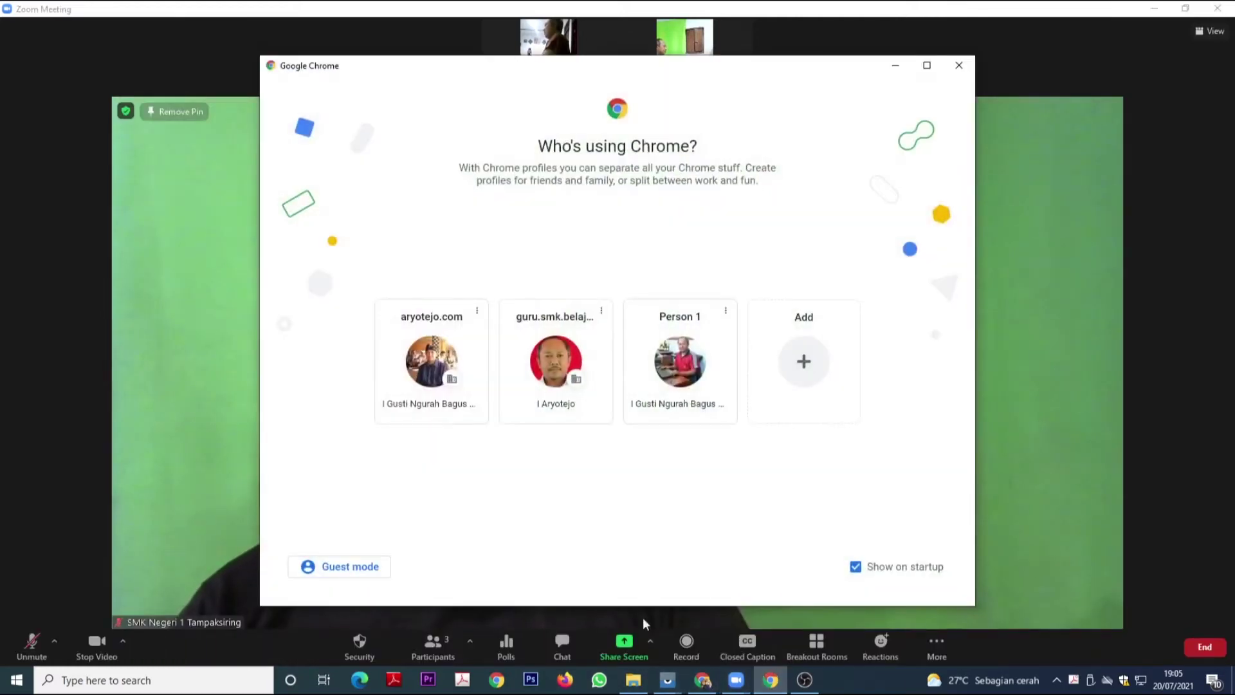
left_click(703, 680)
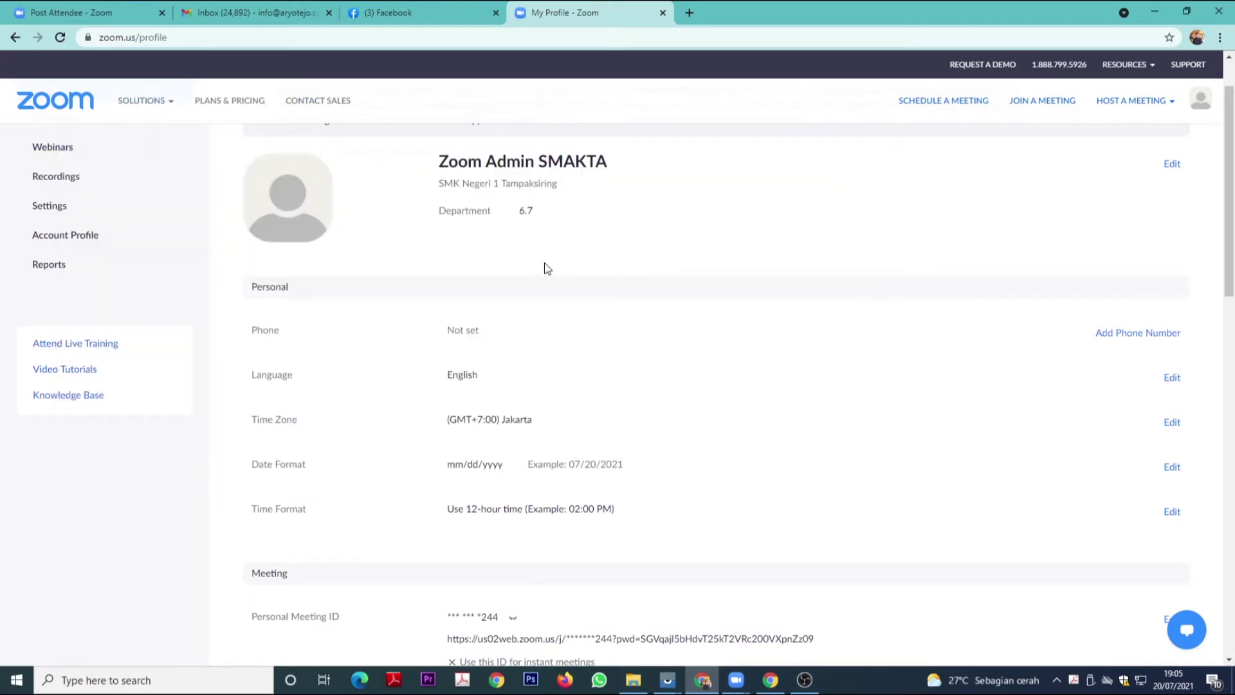
scroll(544, 264, "down", 5)
scroll(544, 276, "down", 1)
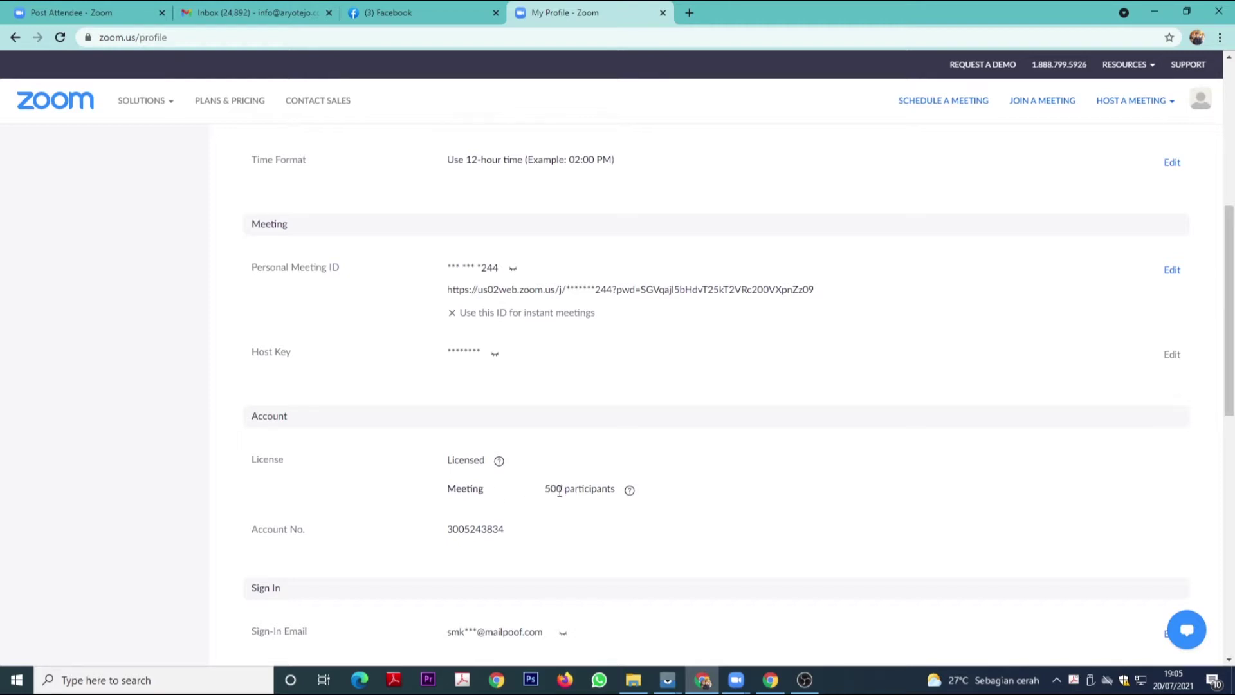
scroll(559, 491, "up", 1)
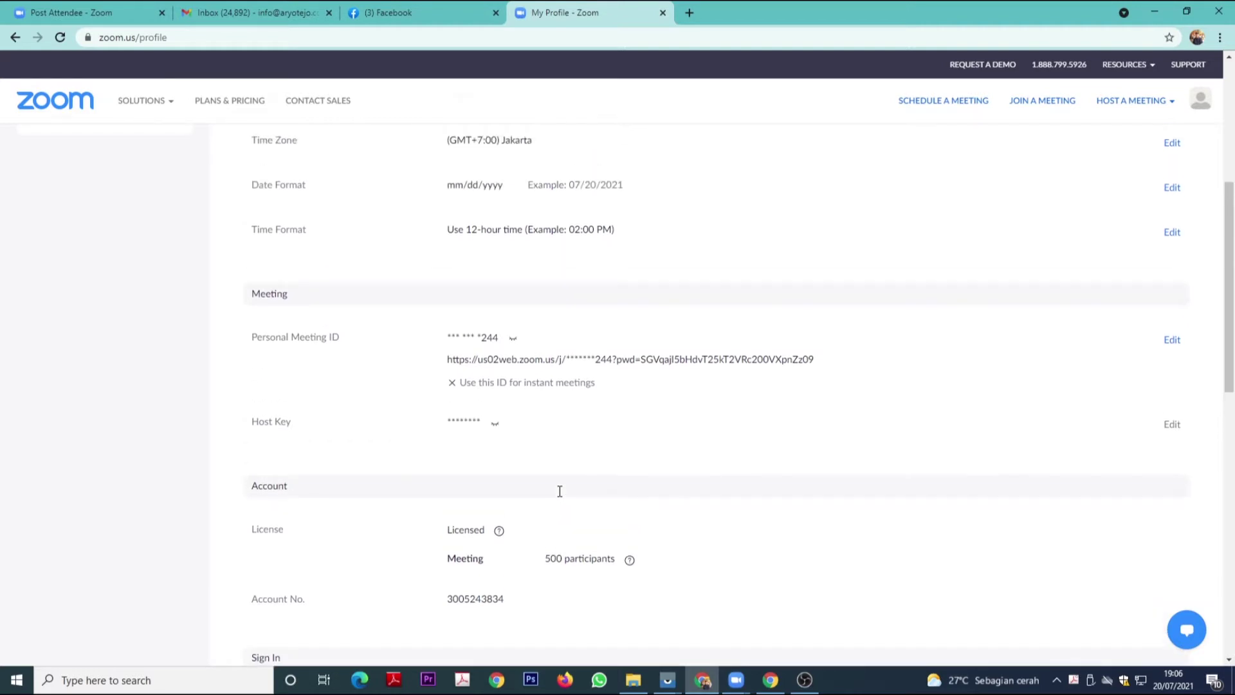
scroll(559, 493, "up", 5)
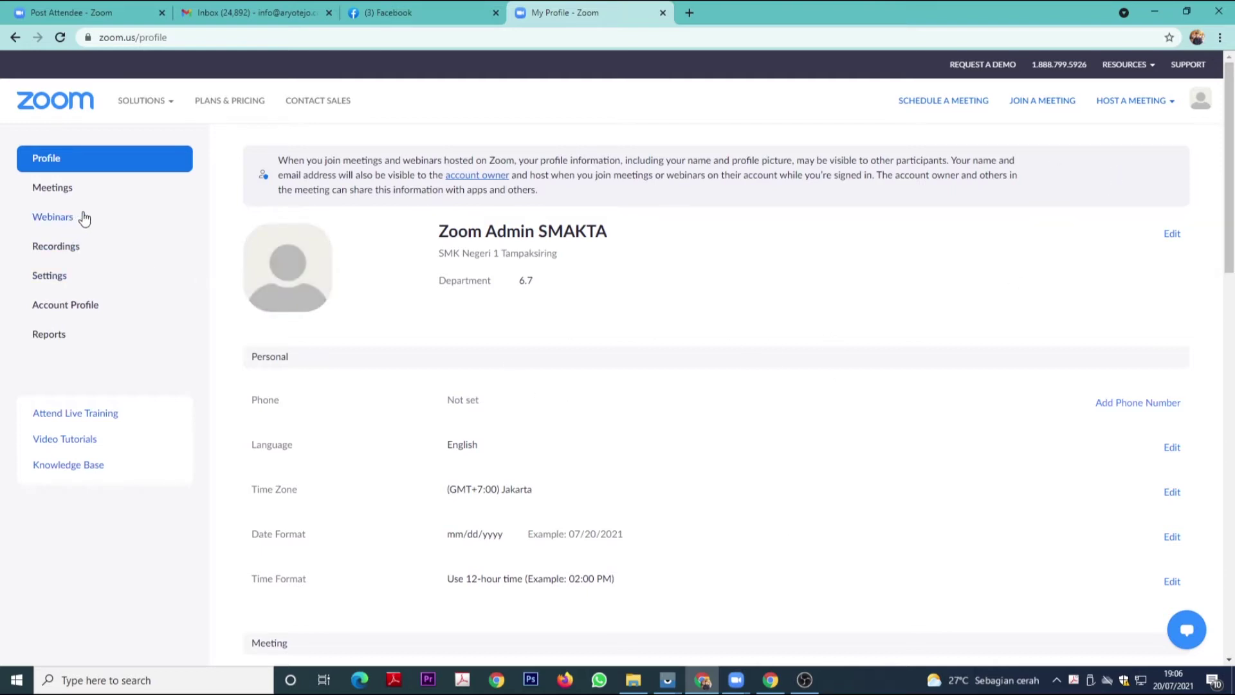
Step: Open the Zoom account's meetings list and start scheduling a new meeting
left_click(64, 191)
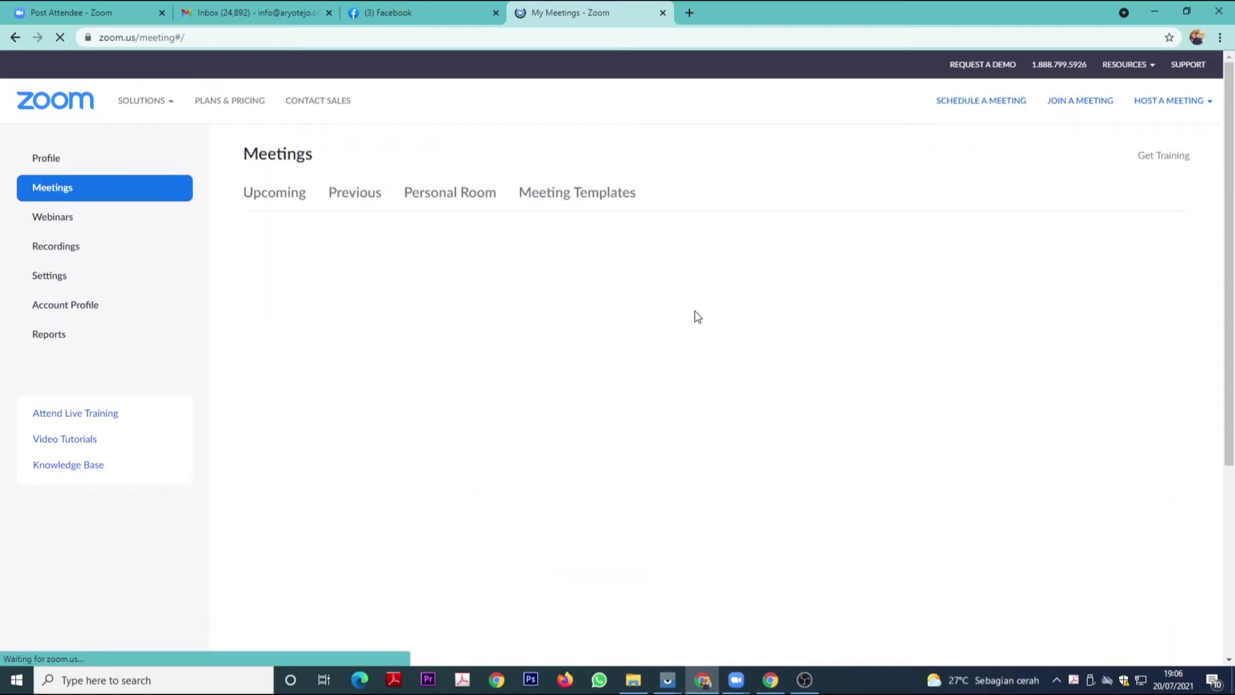
mouse_move(431, 310)
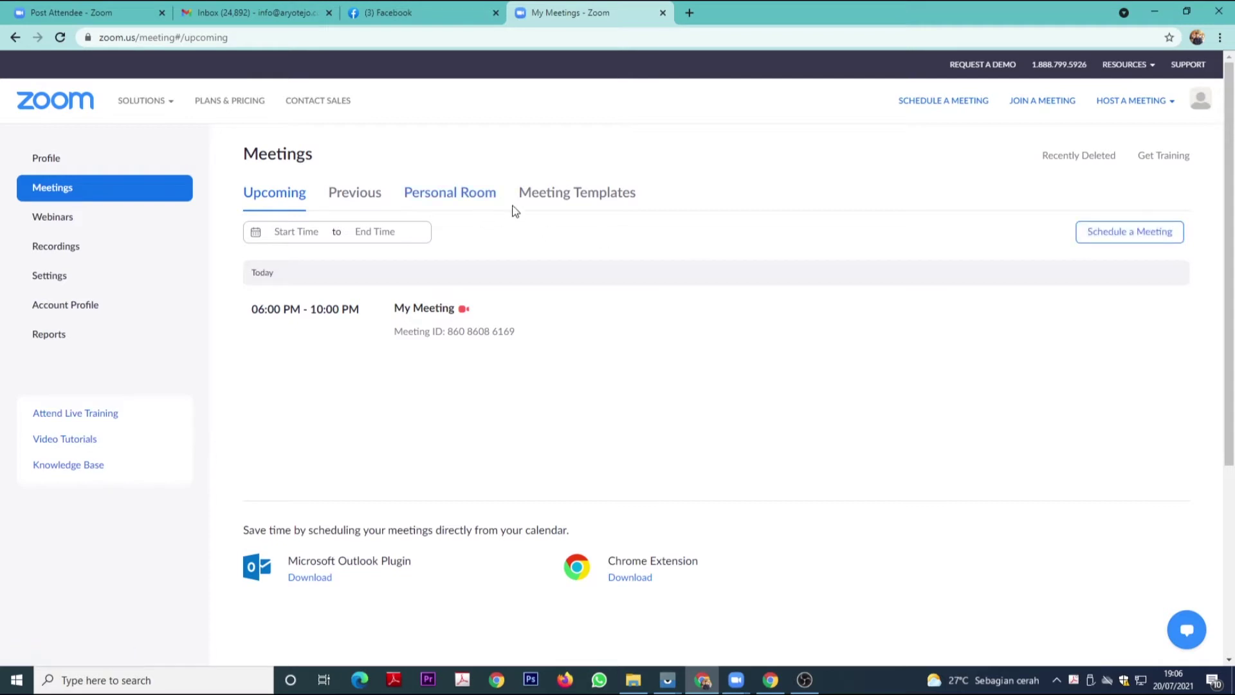
left_click(1122, 242)
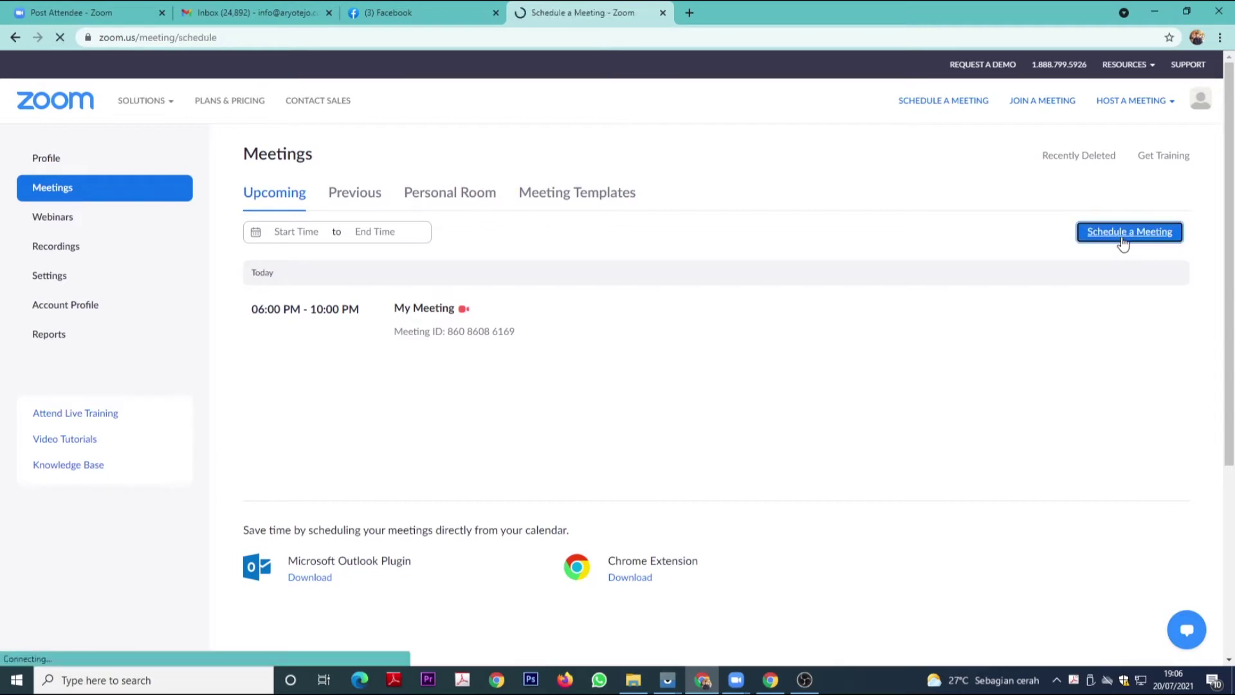
Step: Examine the new meeting's date, duration, passcode, meeting options and alternative hosts settings, then return to the meetings list without saving
scroll(579, 245, "down", 3)
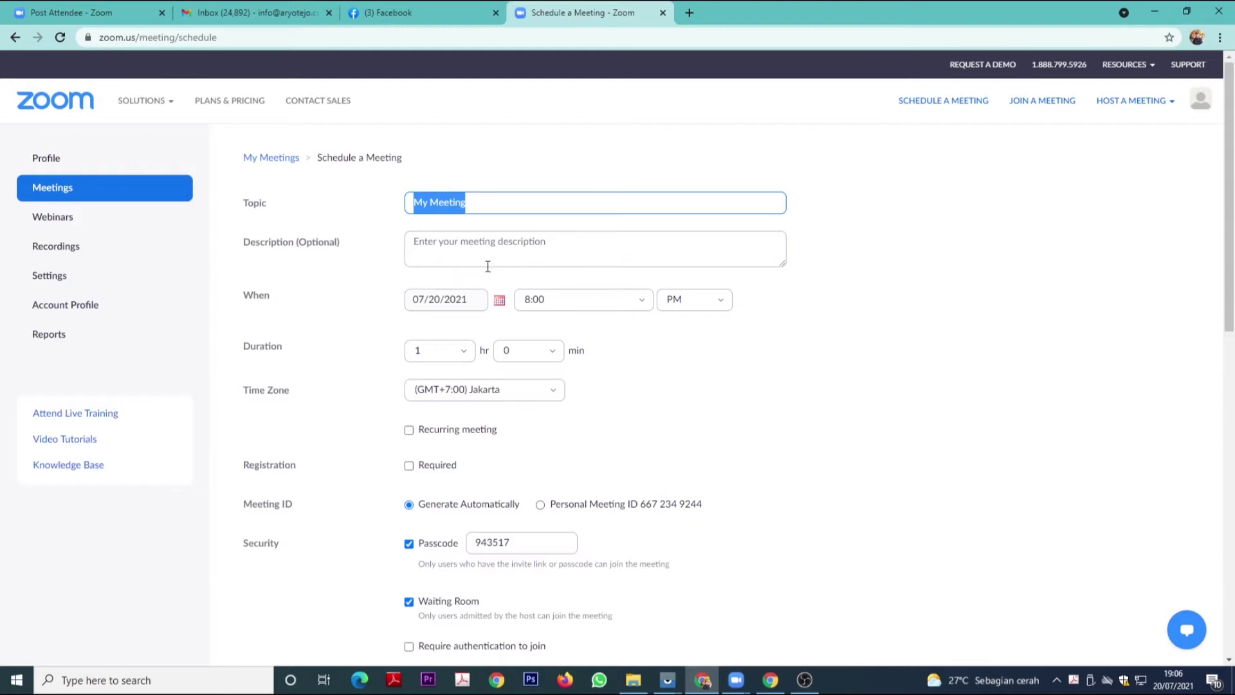
scroll(574, 318, "down", 1)
left_click(470, 284)
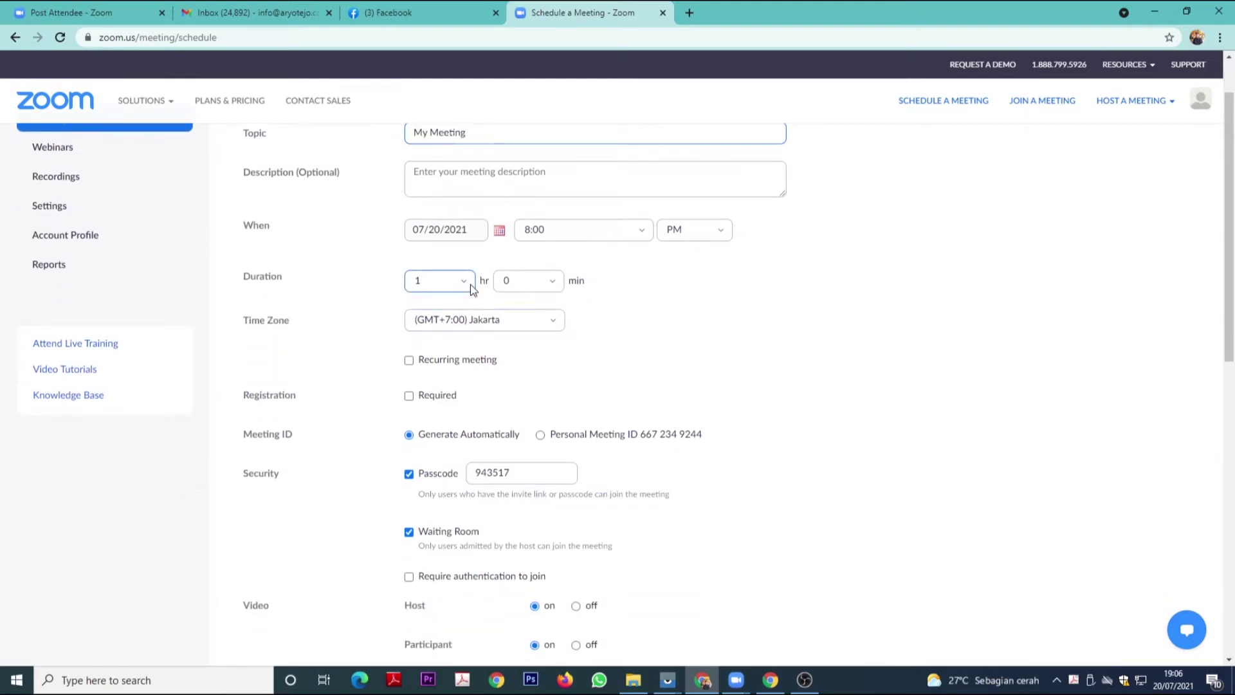
left_click(669, 309)
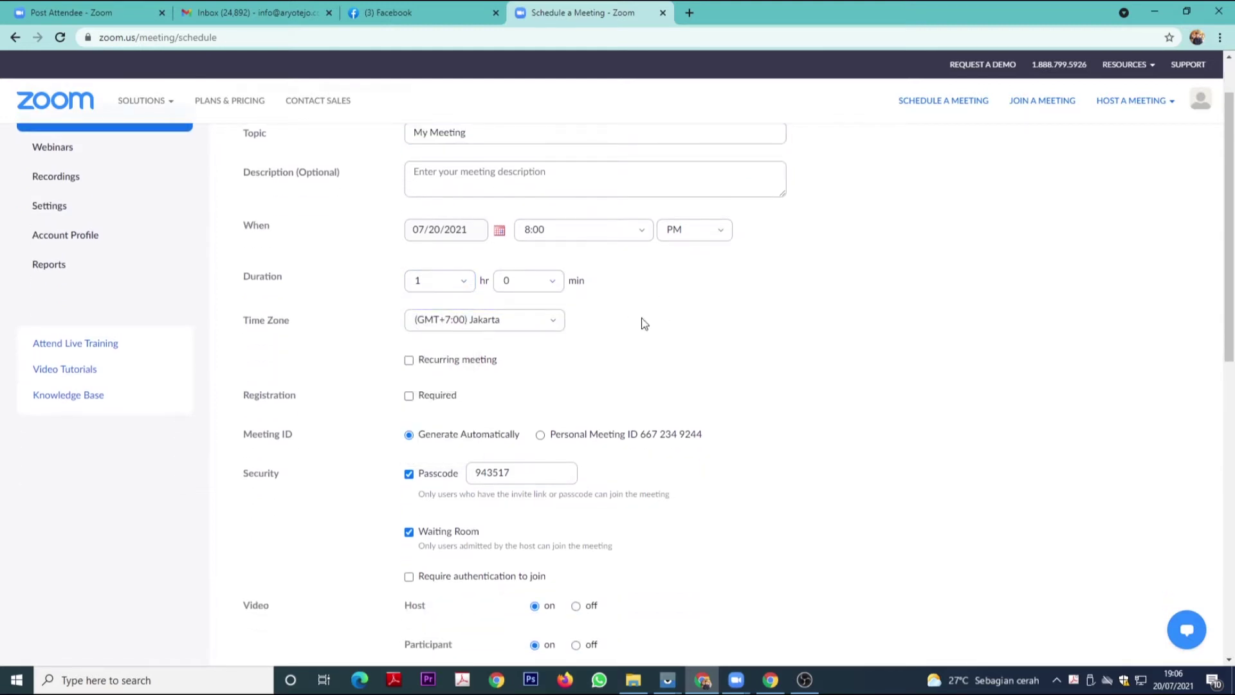
scroll(664, 321, "down", 1)
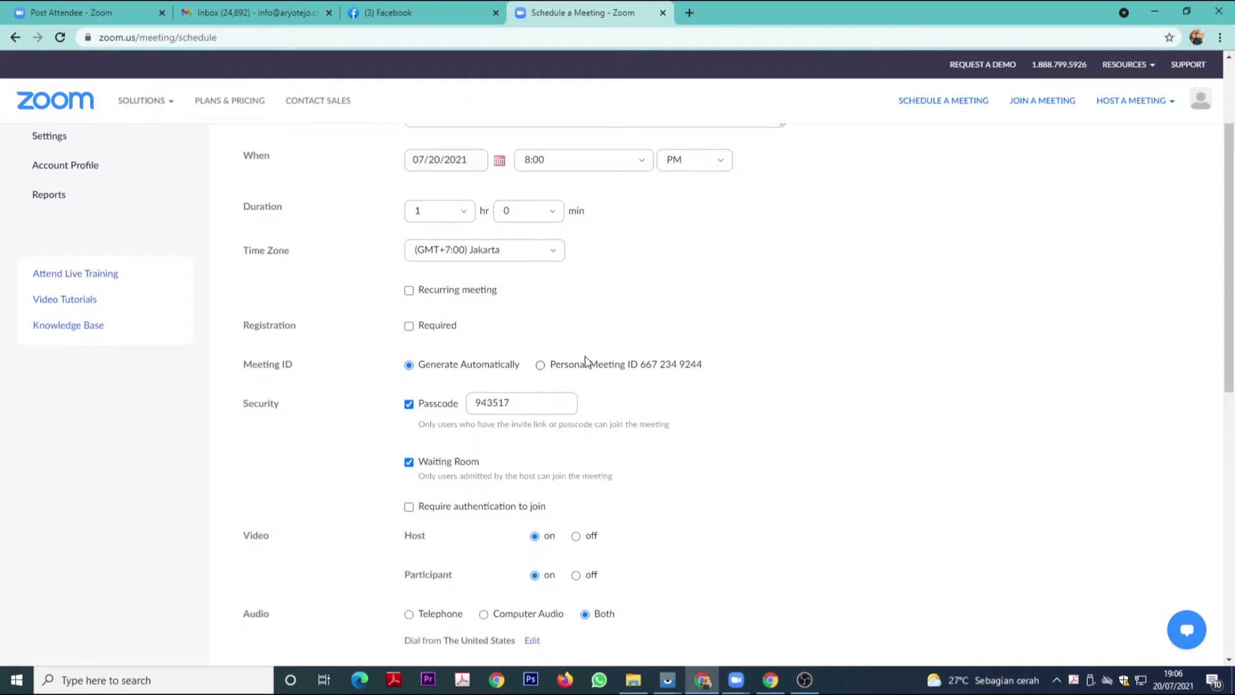
scroll(587, 362, "down", 1)
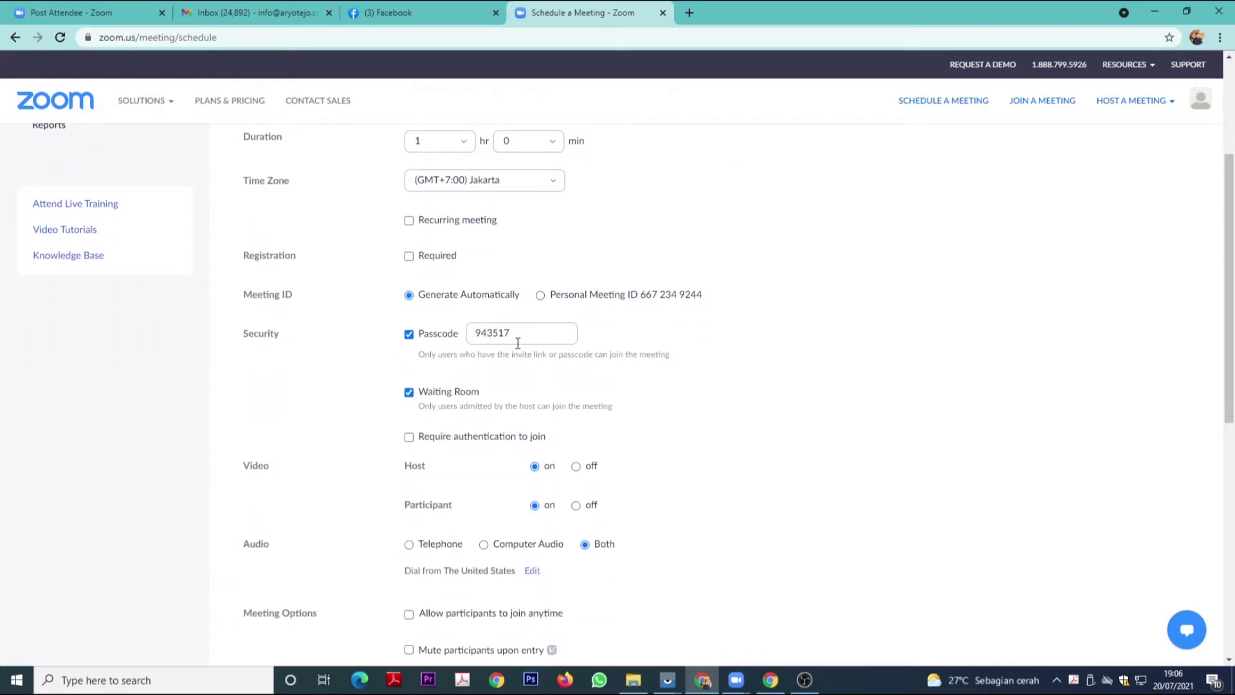
left_click_drag(561, 333, 456, 334)
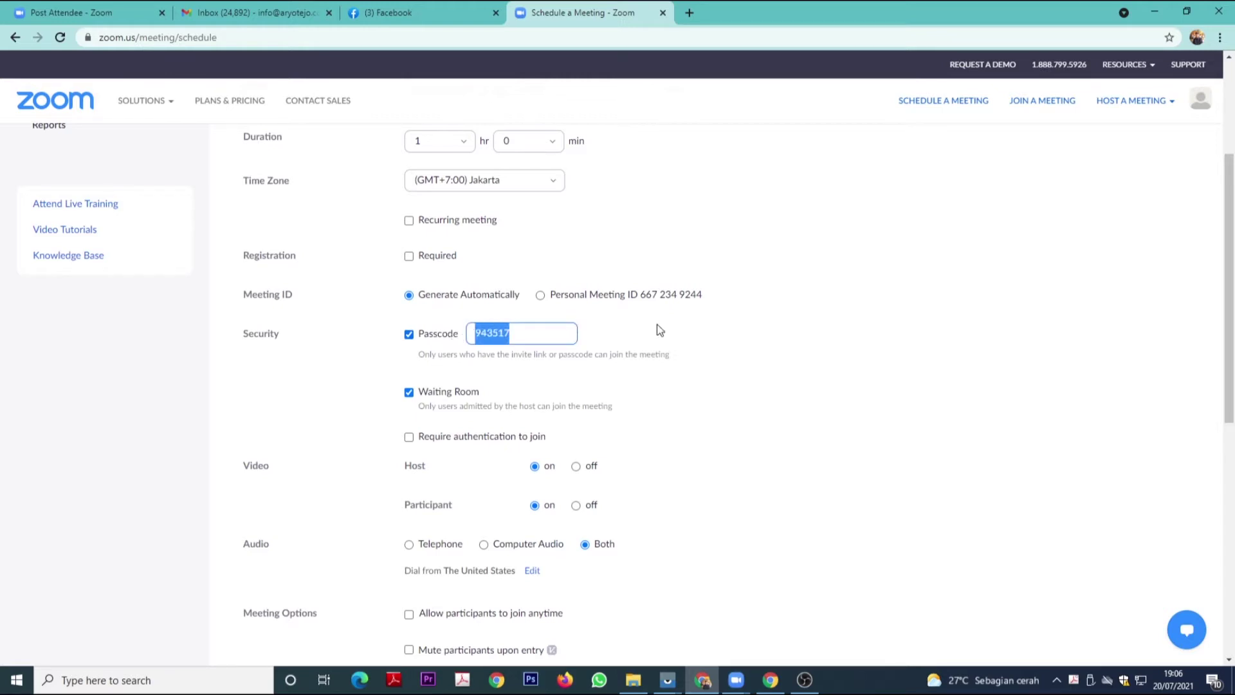
scroll(657, 328, "down", 6)
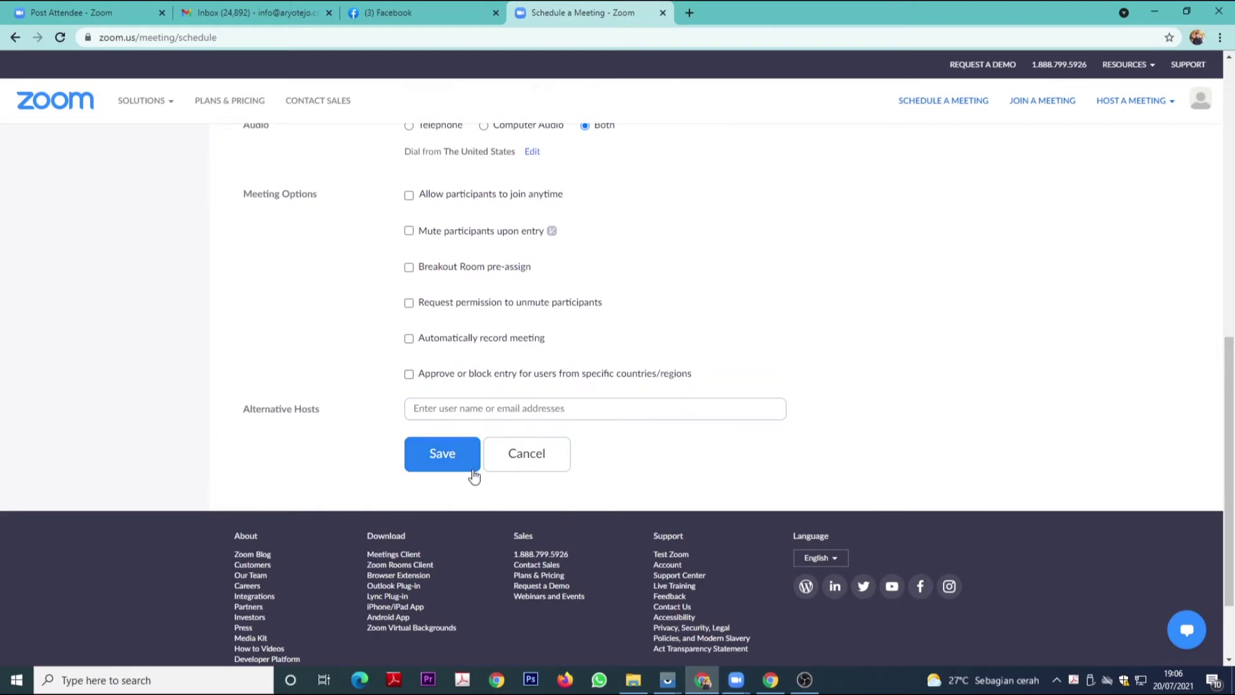
left_click(602, 408)
scroll(601, 408, "up", 1)
scroll(602, 407, "up", 9)
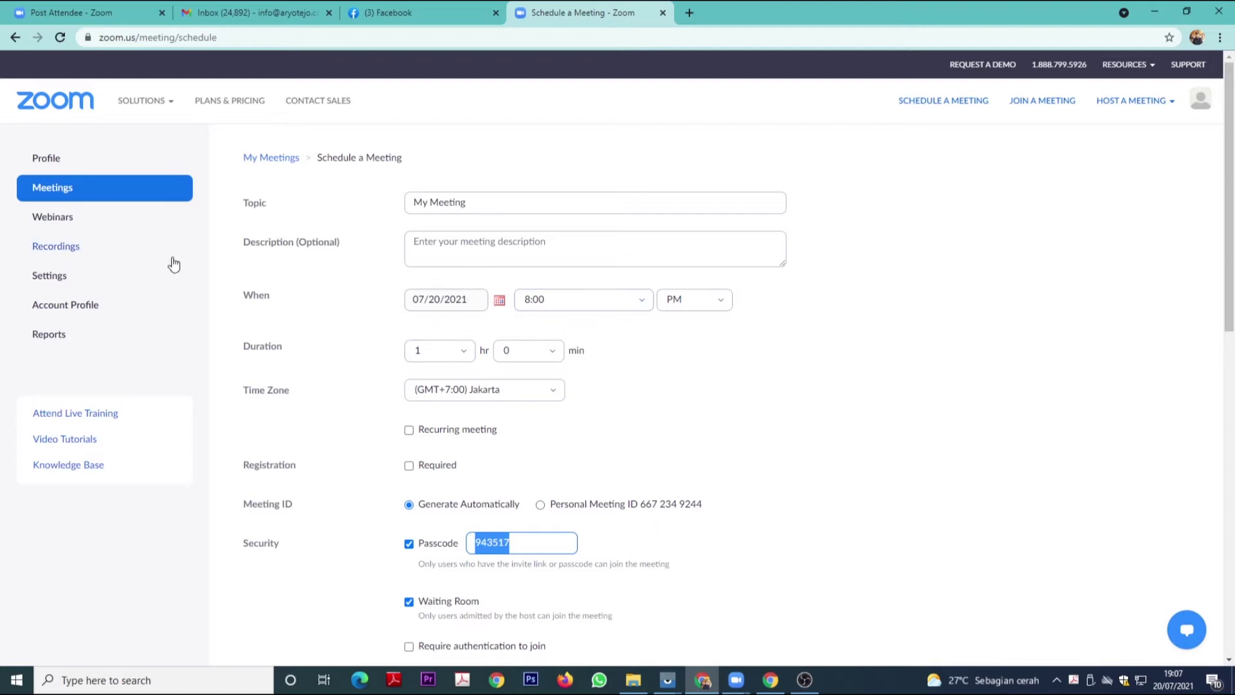
left_click(74, 194)
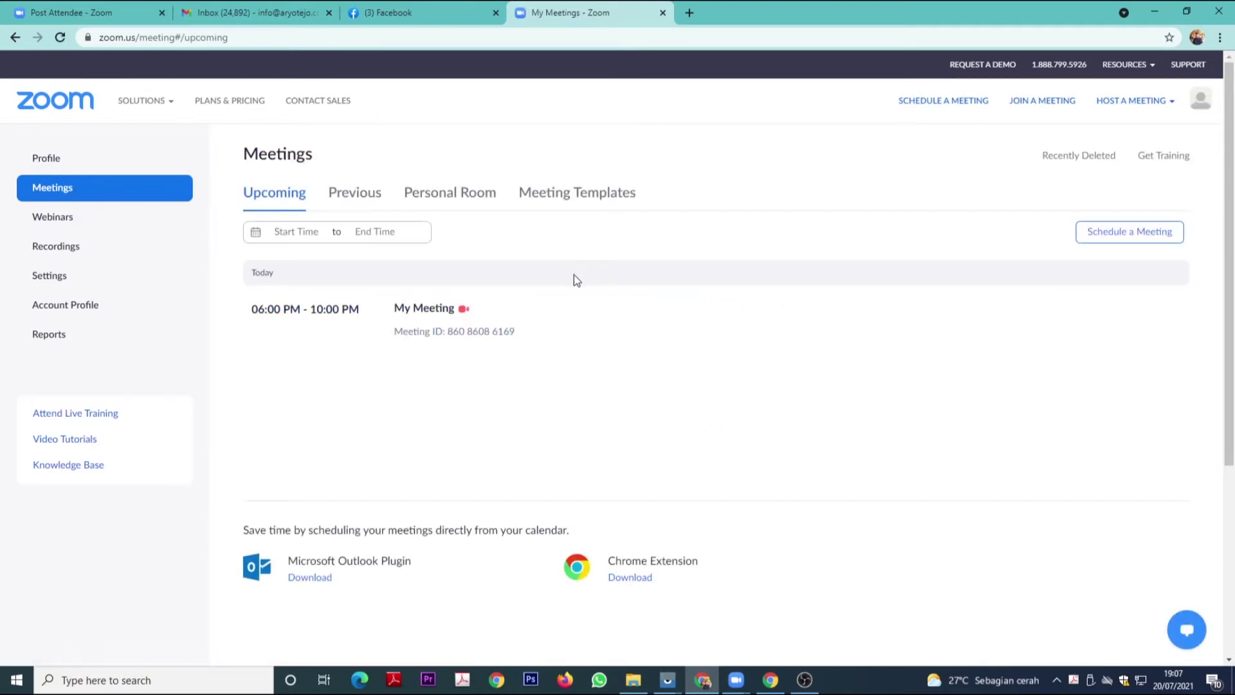
Step: Switch back to the running Zoom meeting window
mouse_move(598, 341)
mouse_move(809, 690)
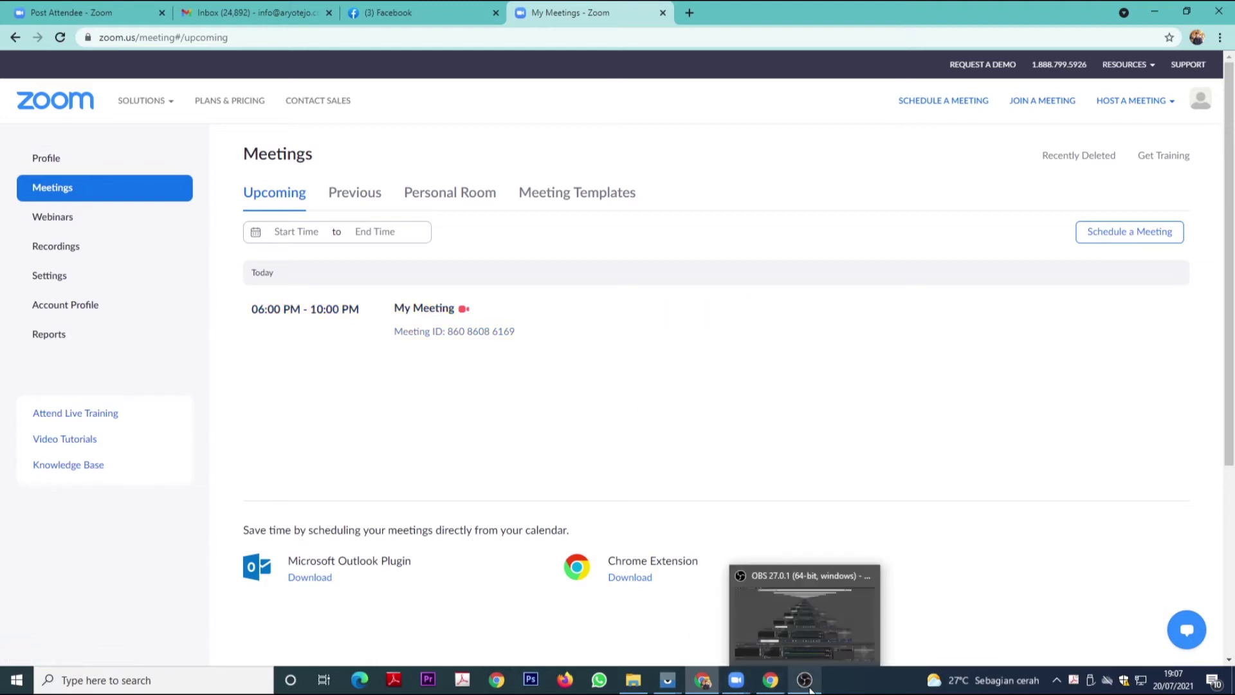
mouse_move(736, 680)
left_click(796, 631)
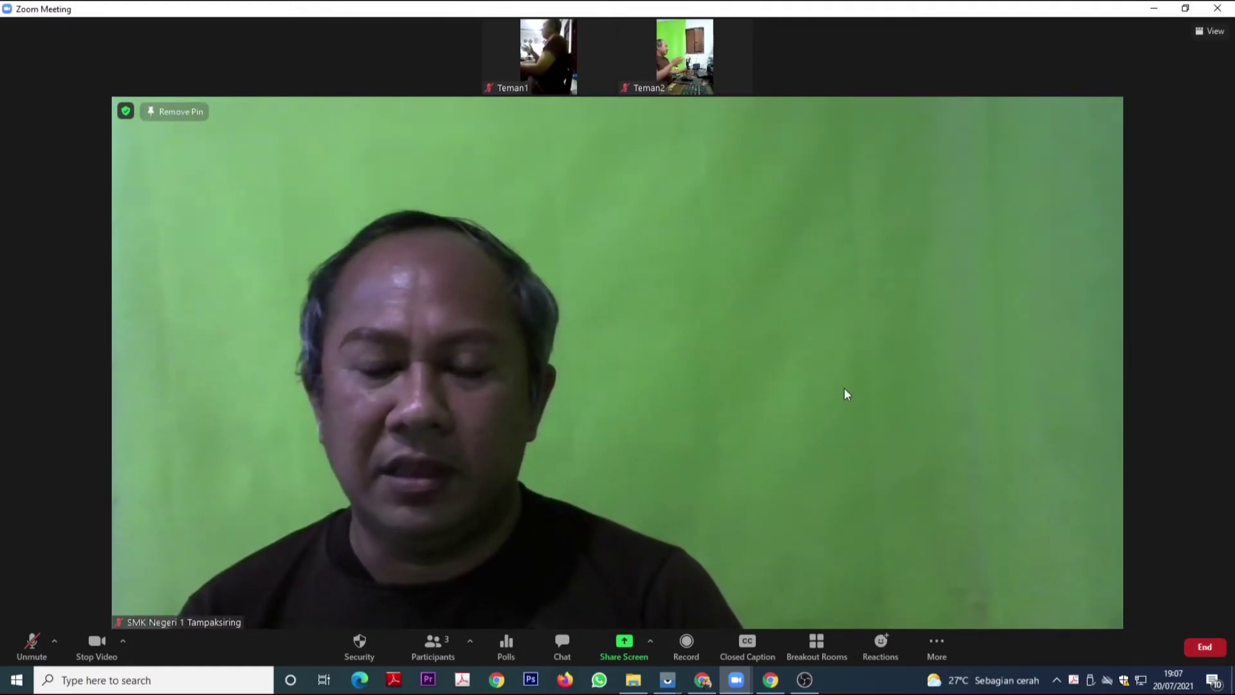
mouse_move(585, 85)
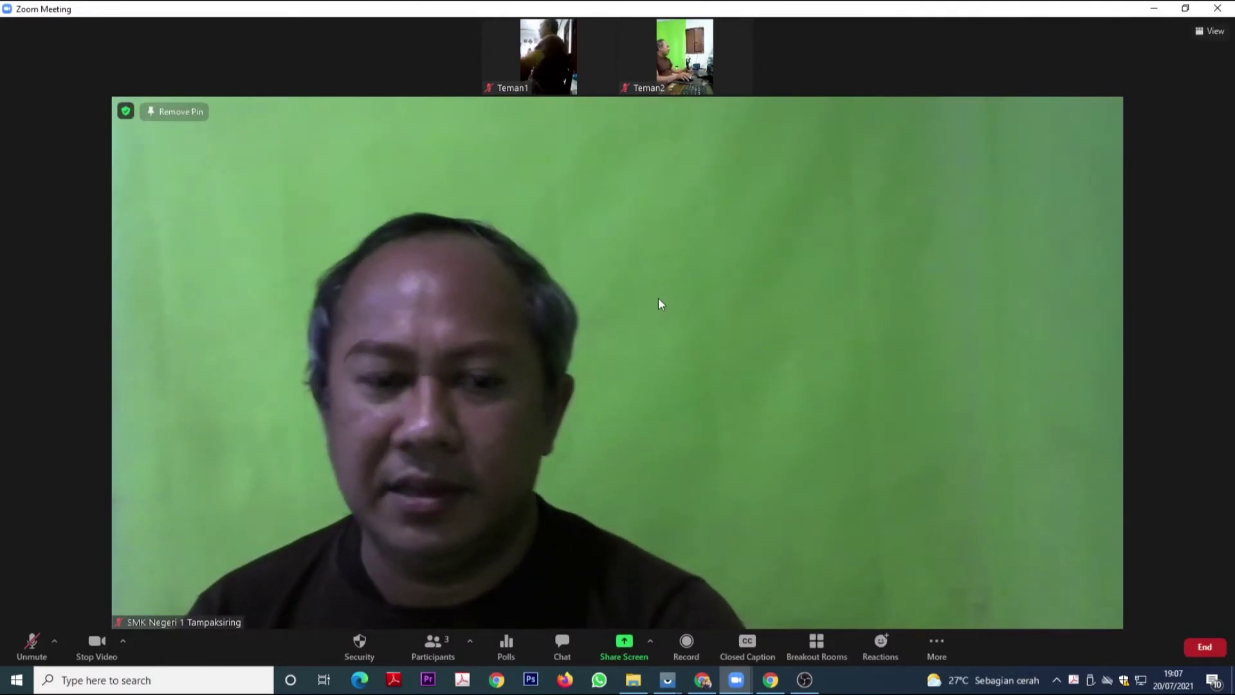
Step: Create 2 breakout rooms with the option to let participants choose their room
left_click(821, 641)
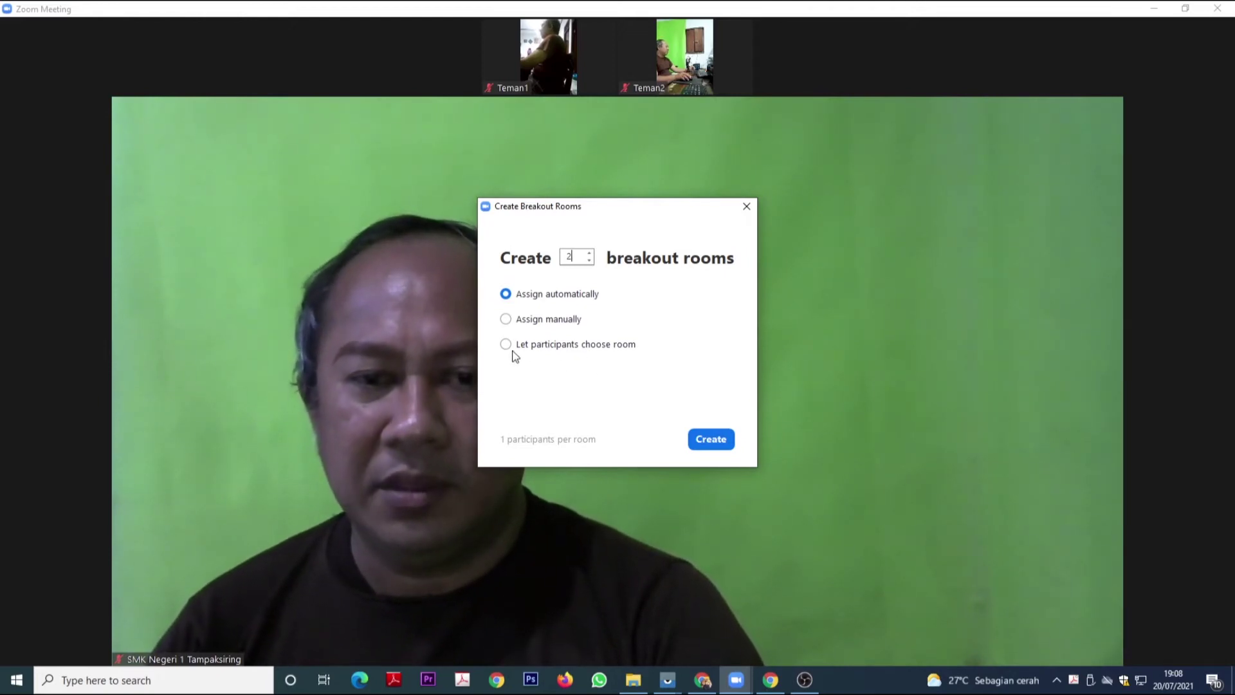
left_click_drag(605, 217, 766, 198)
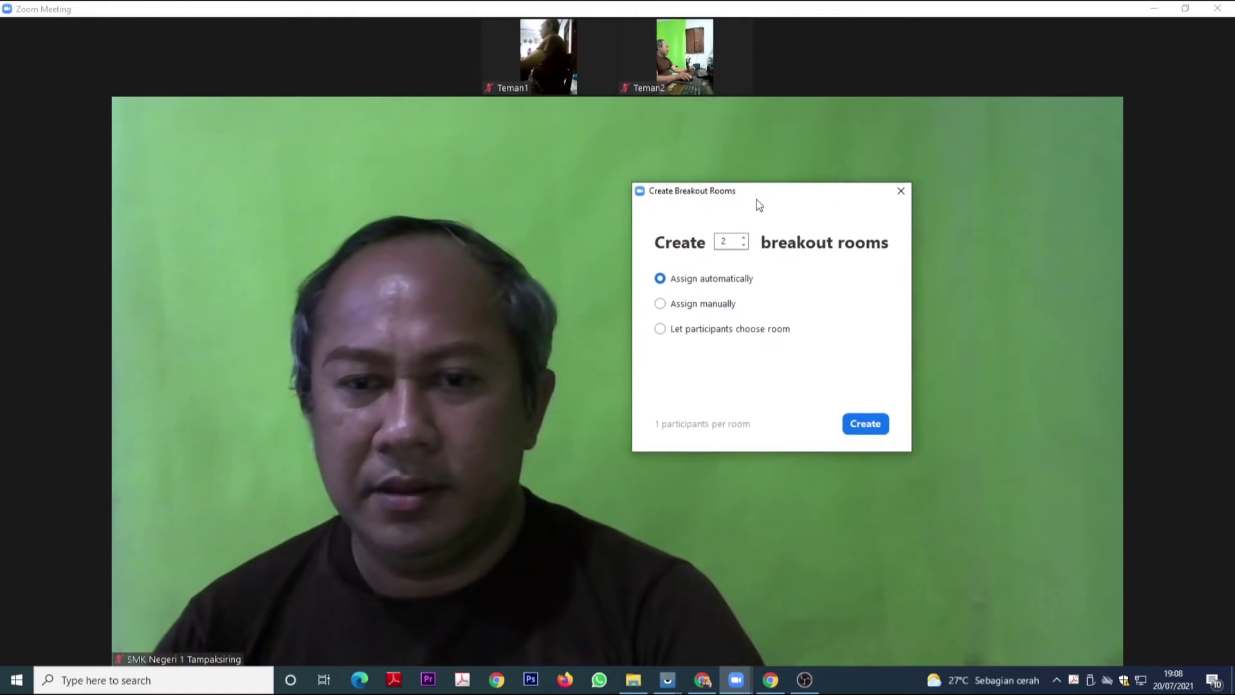
left_click(665, 333)
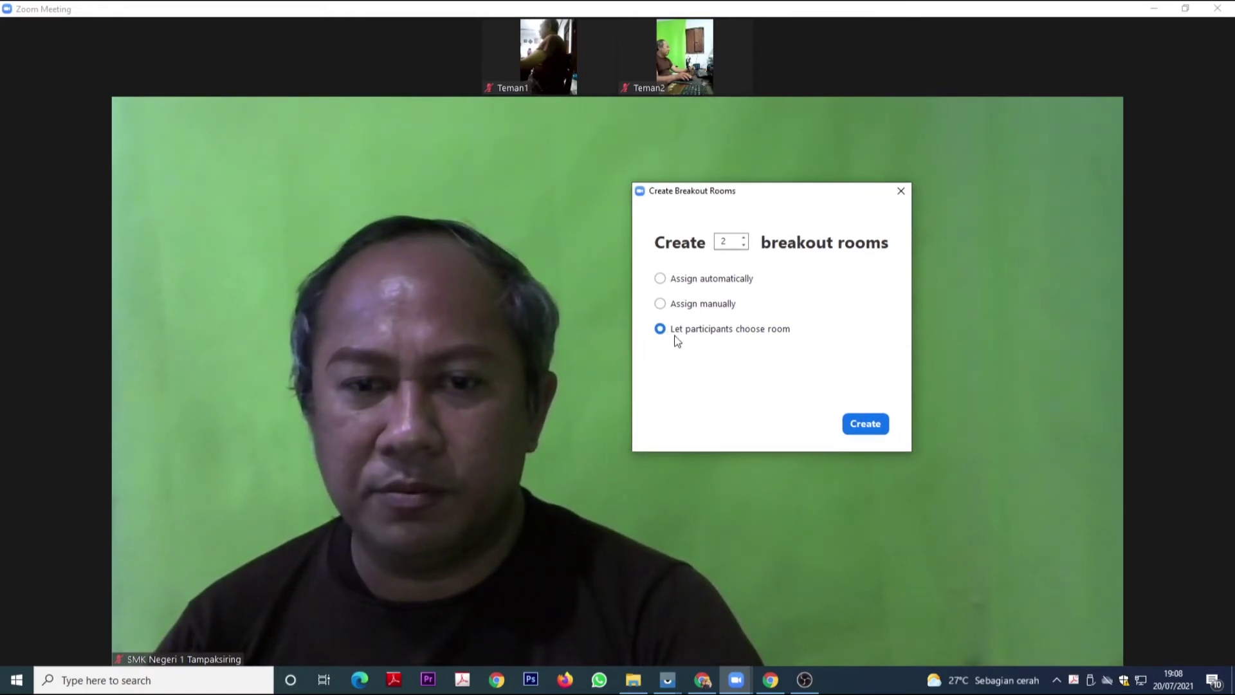
left_click(863, 424)
Step: Rename the first breakout room as "X Multimedia"
mouse_move(599, 214)
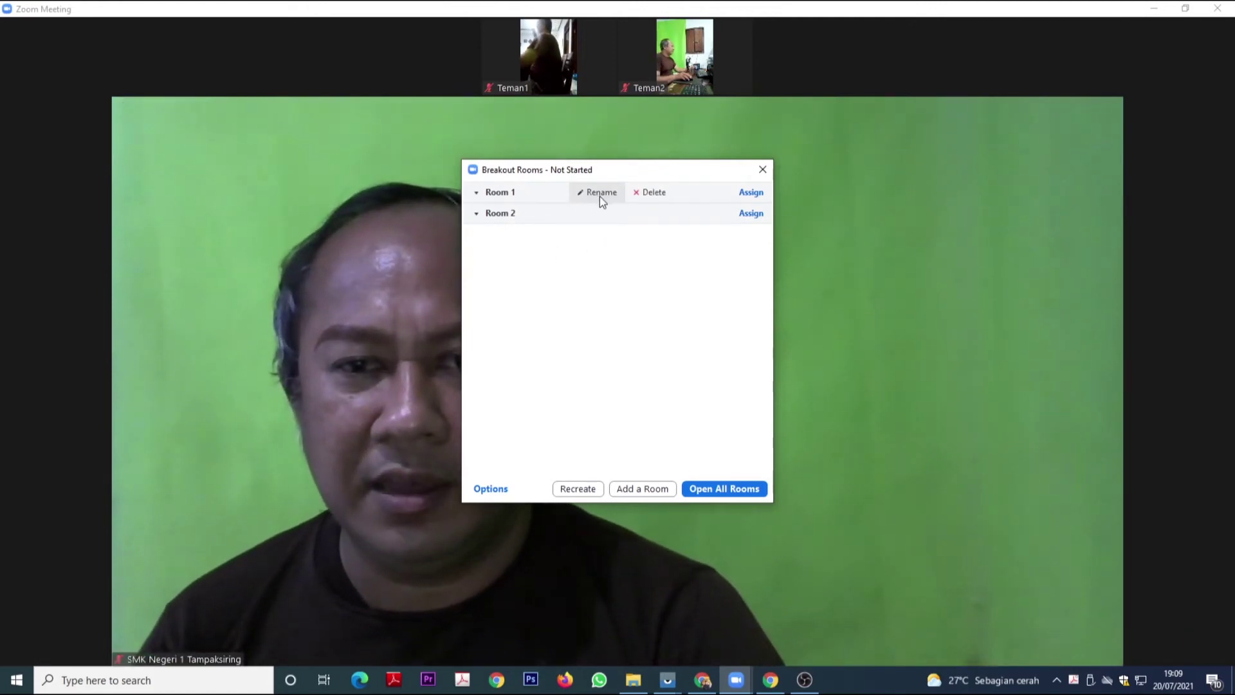
left_click(599, 194)
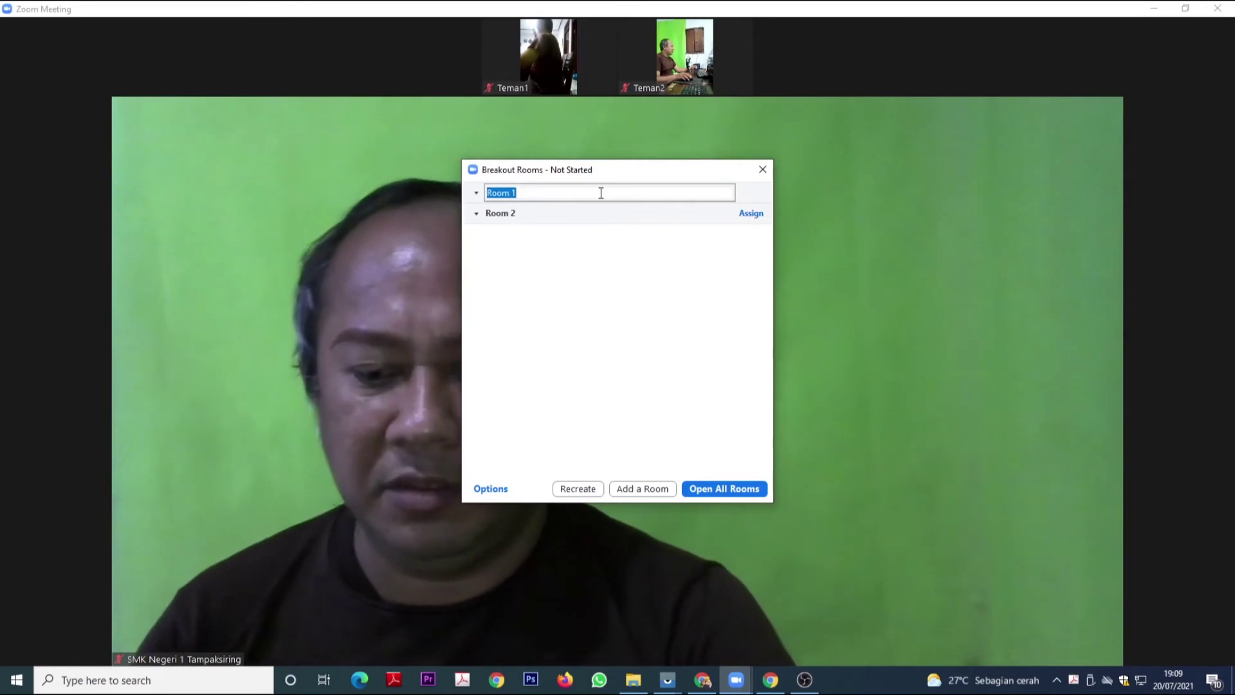
key("BackSpace")
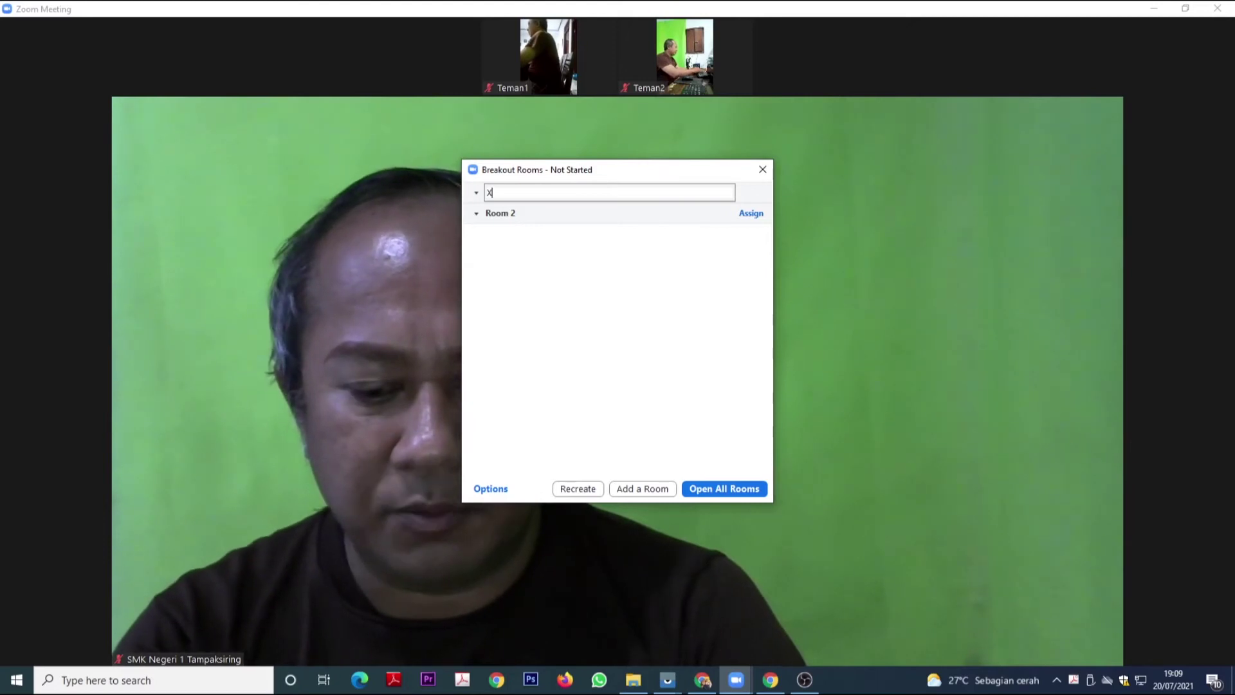
type("m")
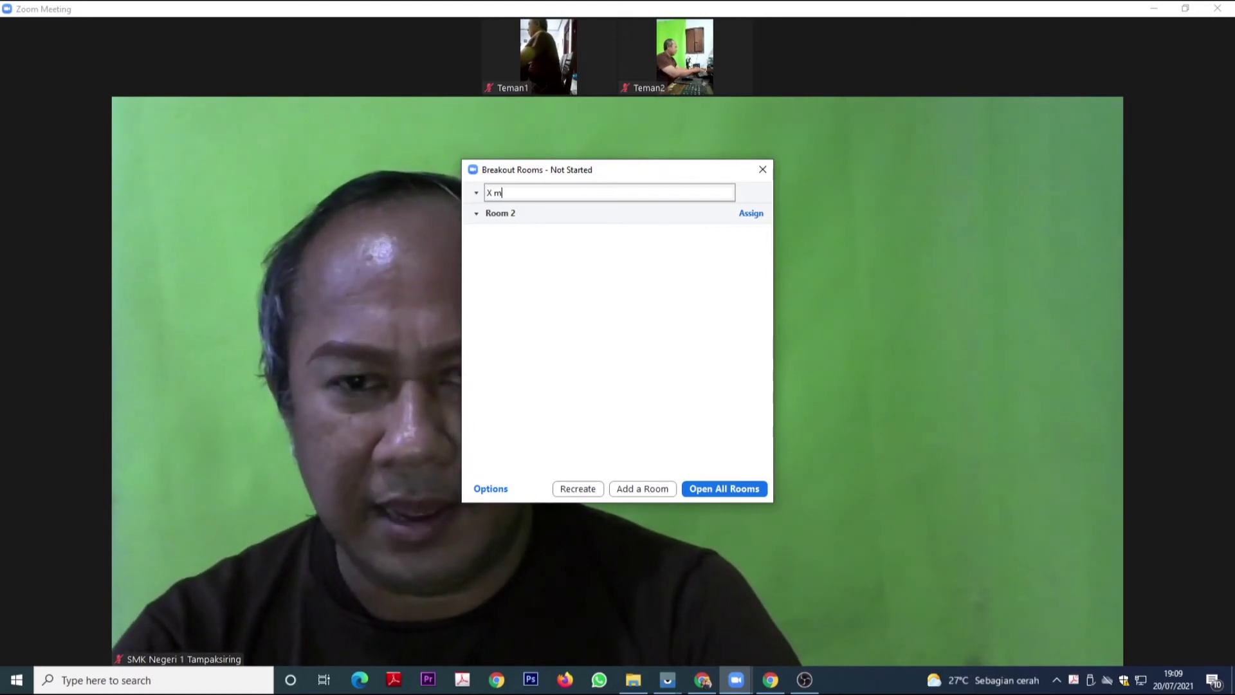
type("ULTIMEDIA")
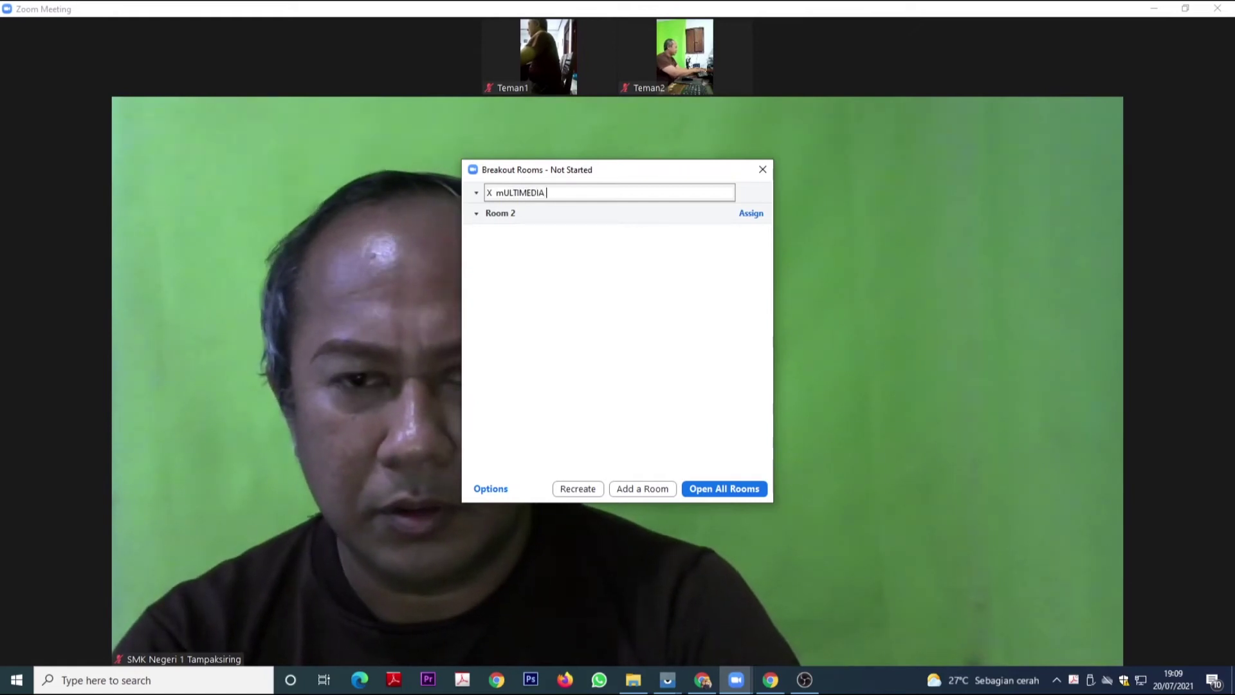
key("BackSpace")
key("BackSpace")
key("BackSpace")
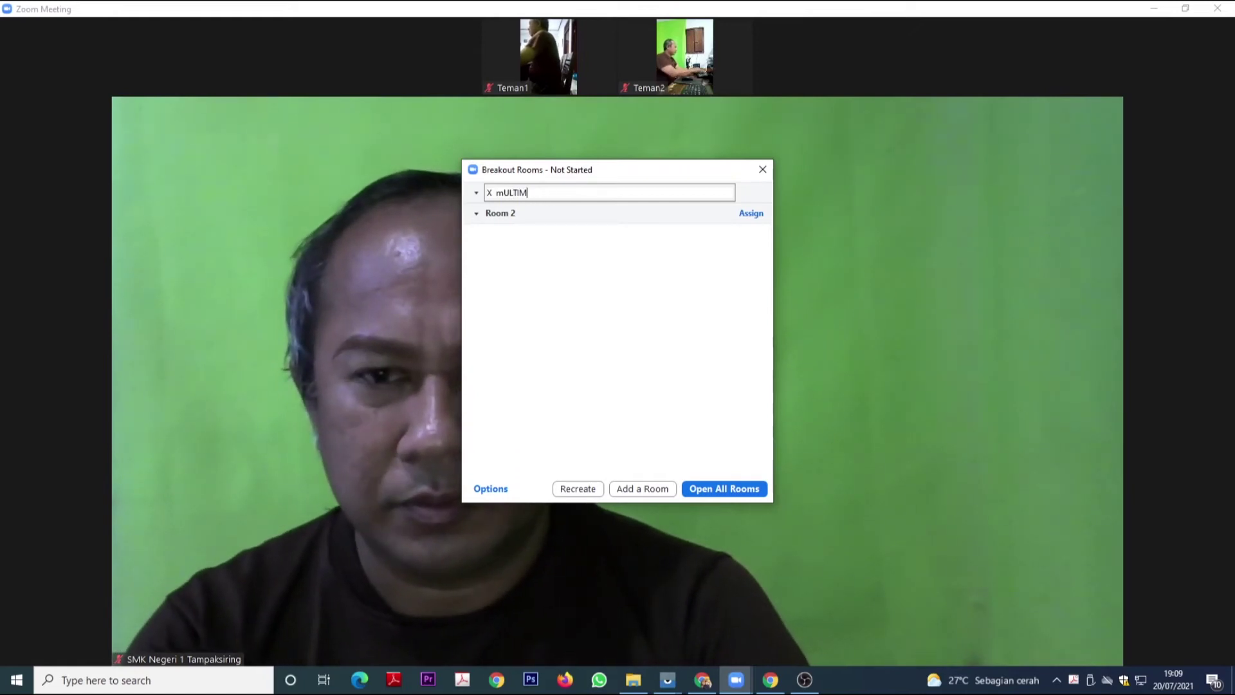
type("ultimedia")
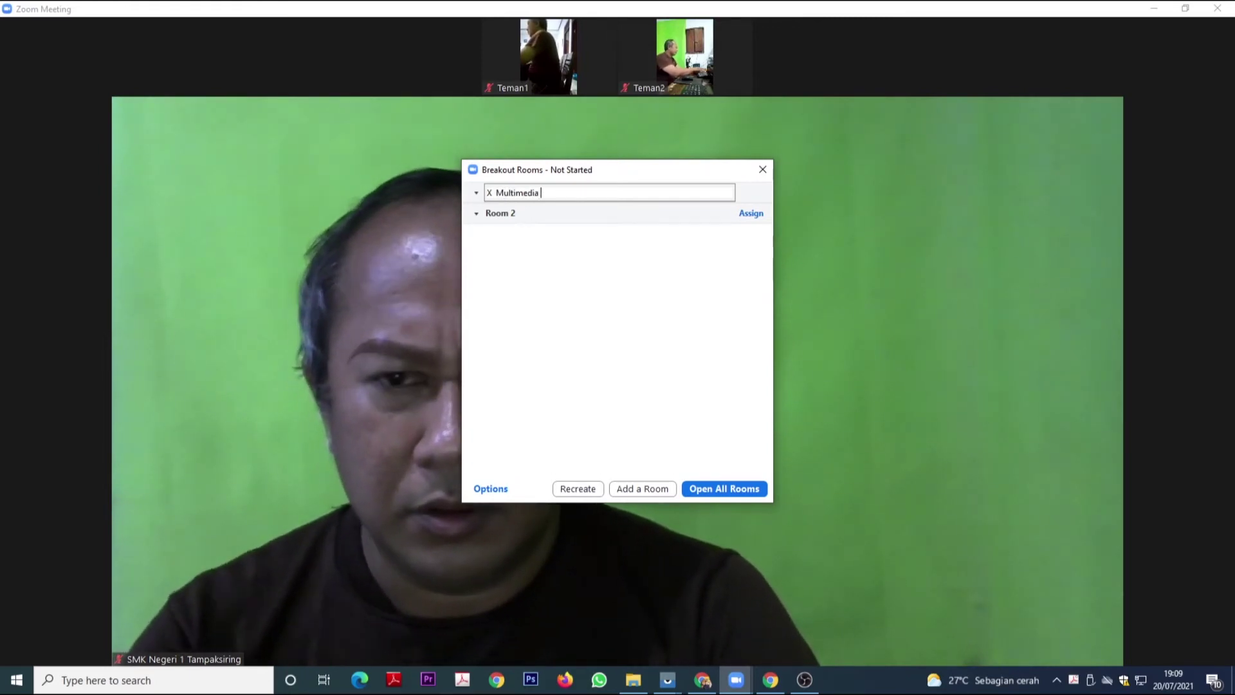
Step: Rename the second breakout room as "X Perhotelan"
left_click(550, 214)
left_click(590, 213)
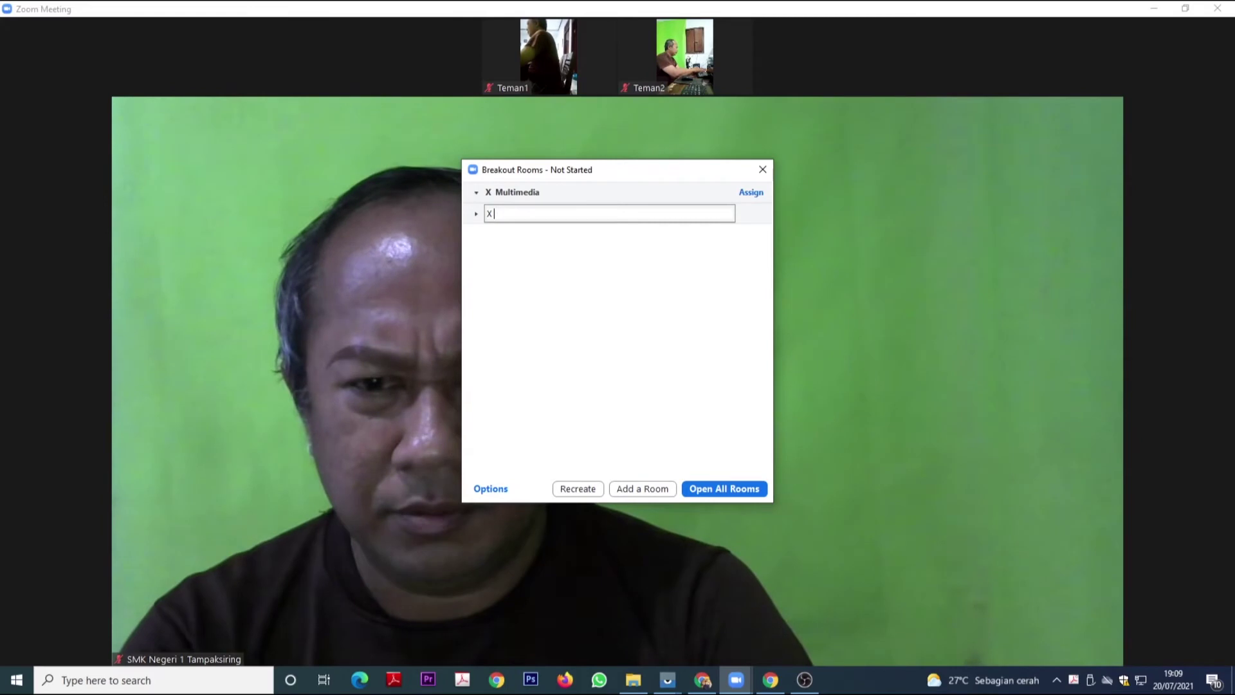
type("pARI")
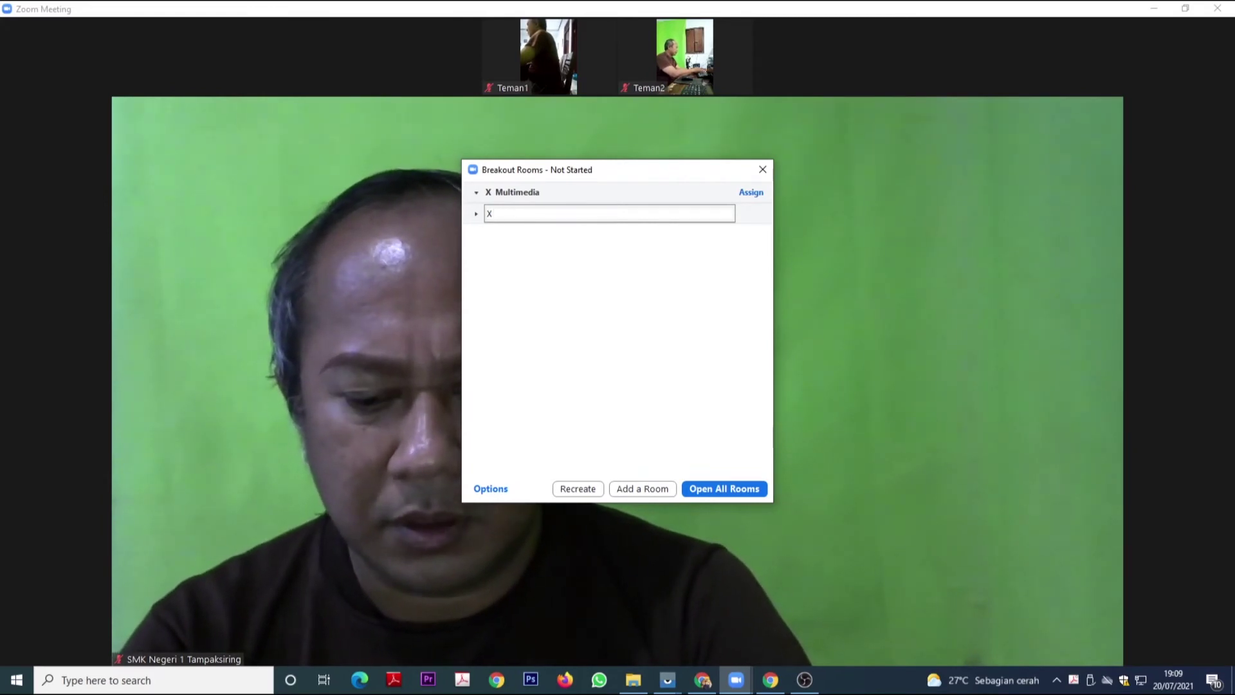
type("HOTELAN")
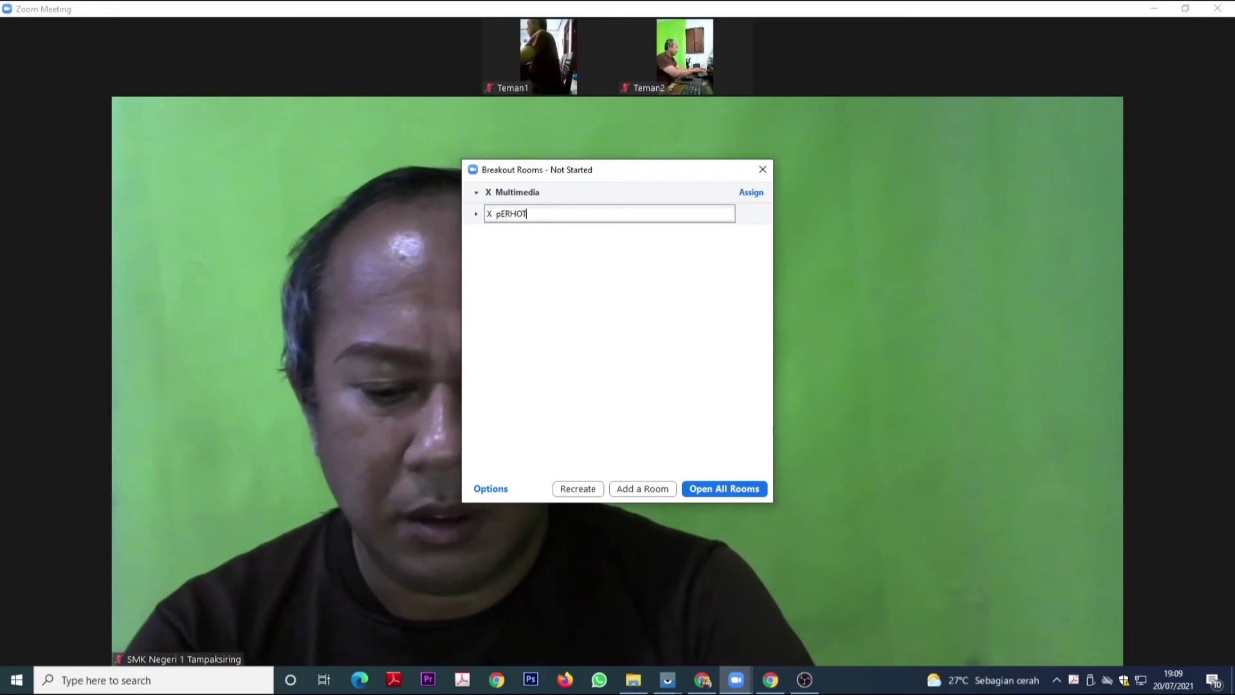
key("BackSpace")
key("BackSpace")
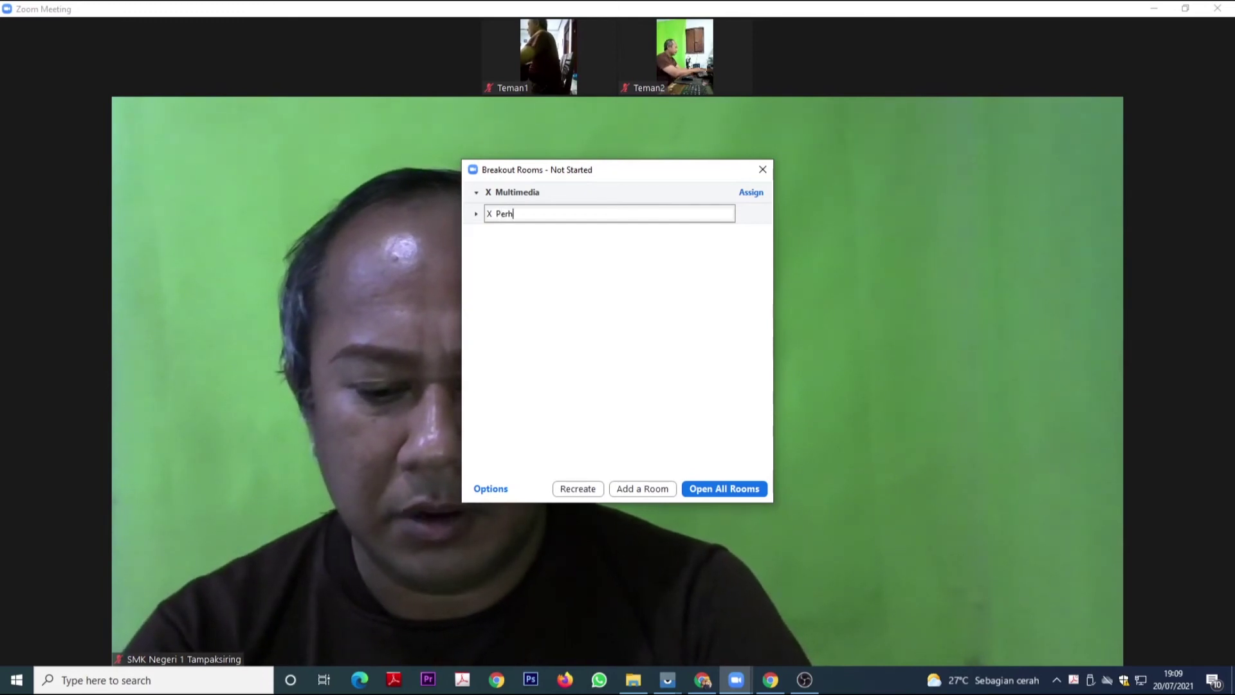
type("lan")
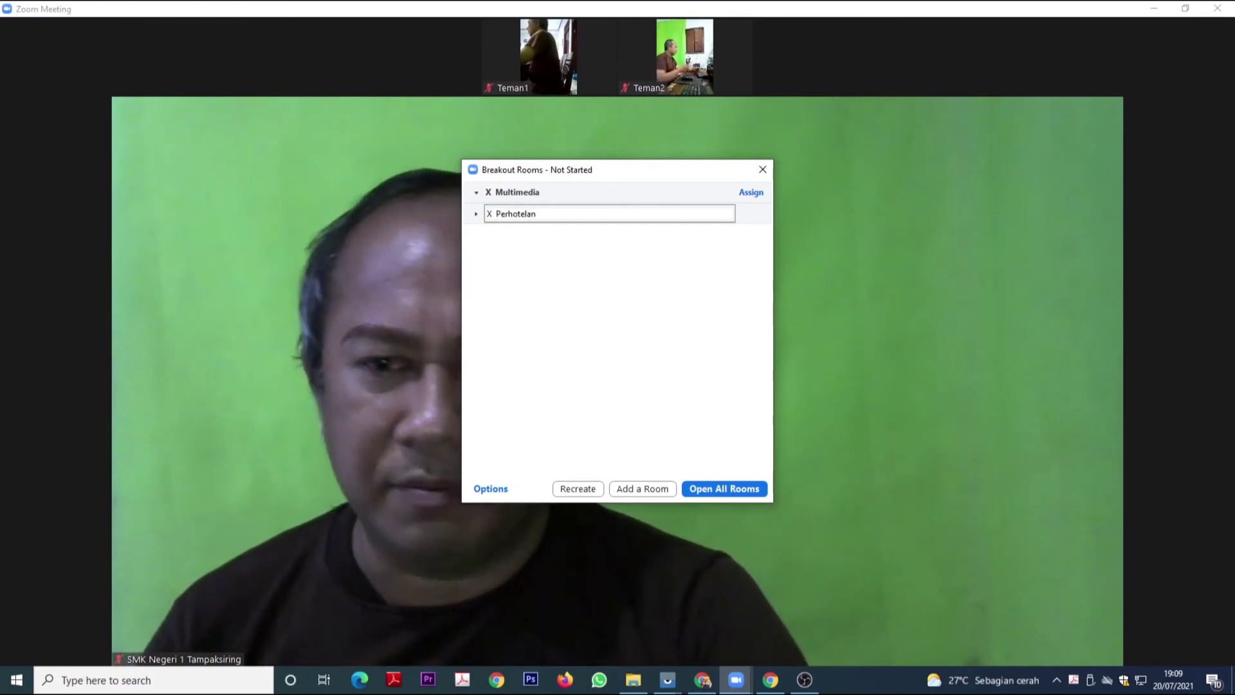
key("Return")
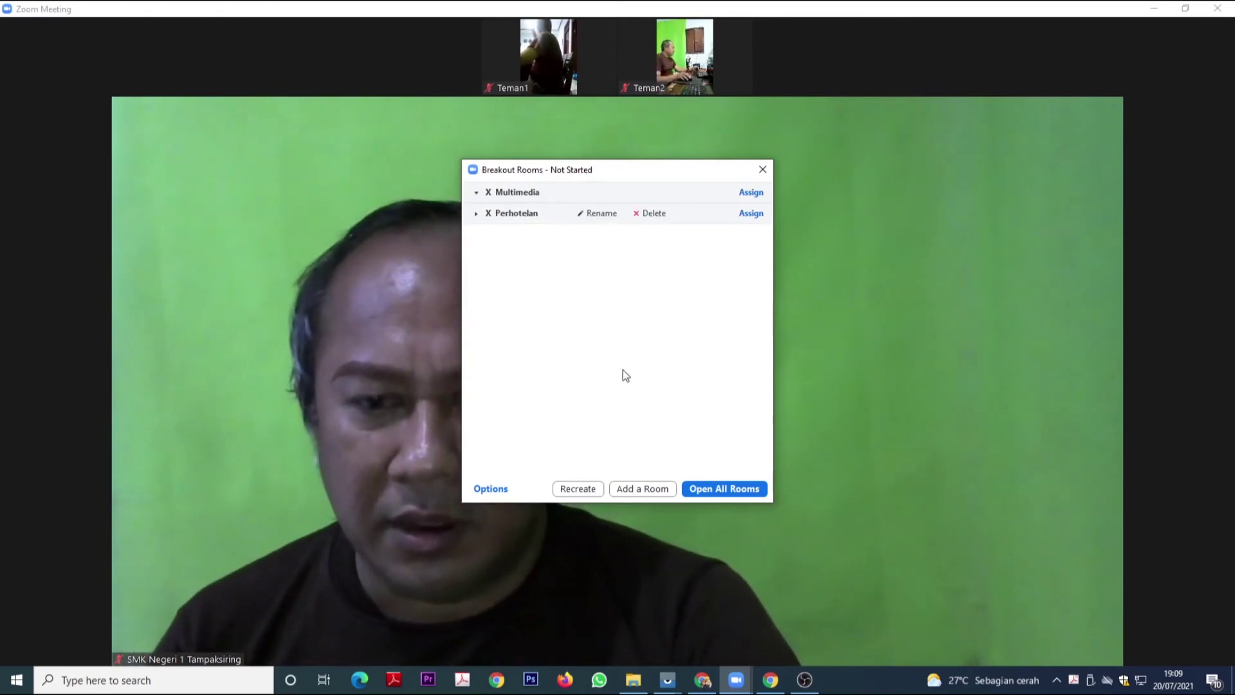
Step: View the options for recreating the rooms without applying them, then add a third breakout room and delete it
left_click(581, 492)
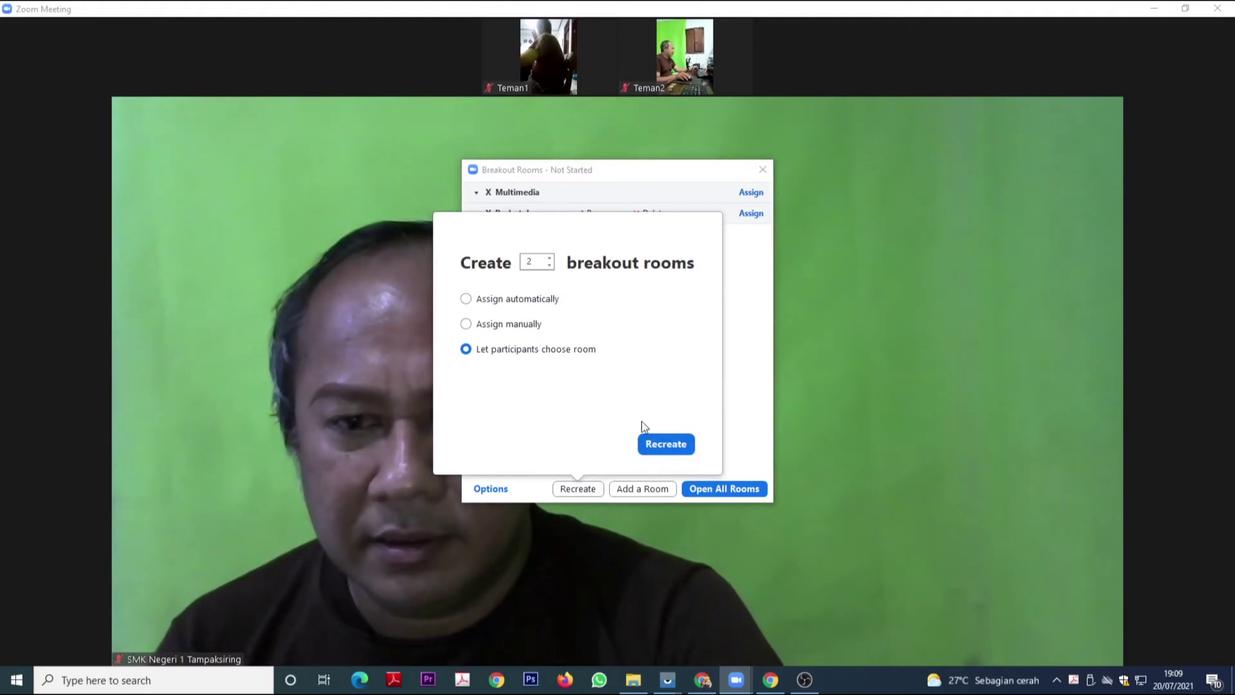
key("Escape")
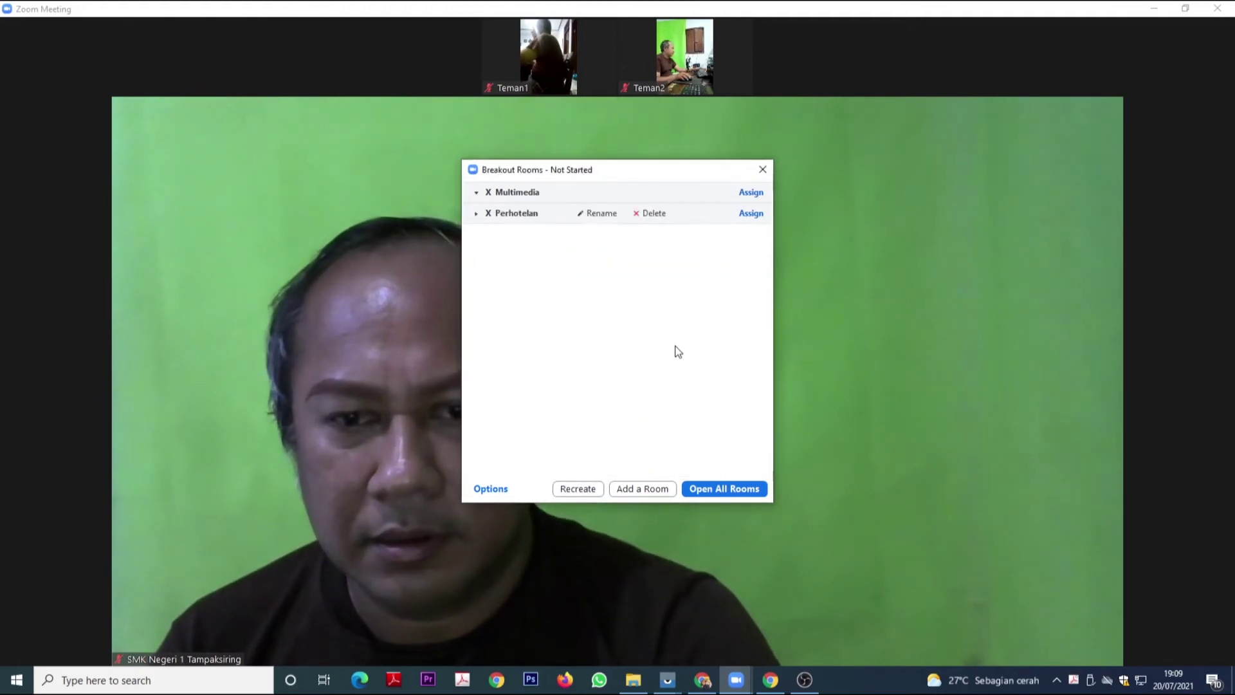
left_click(637, 493)
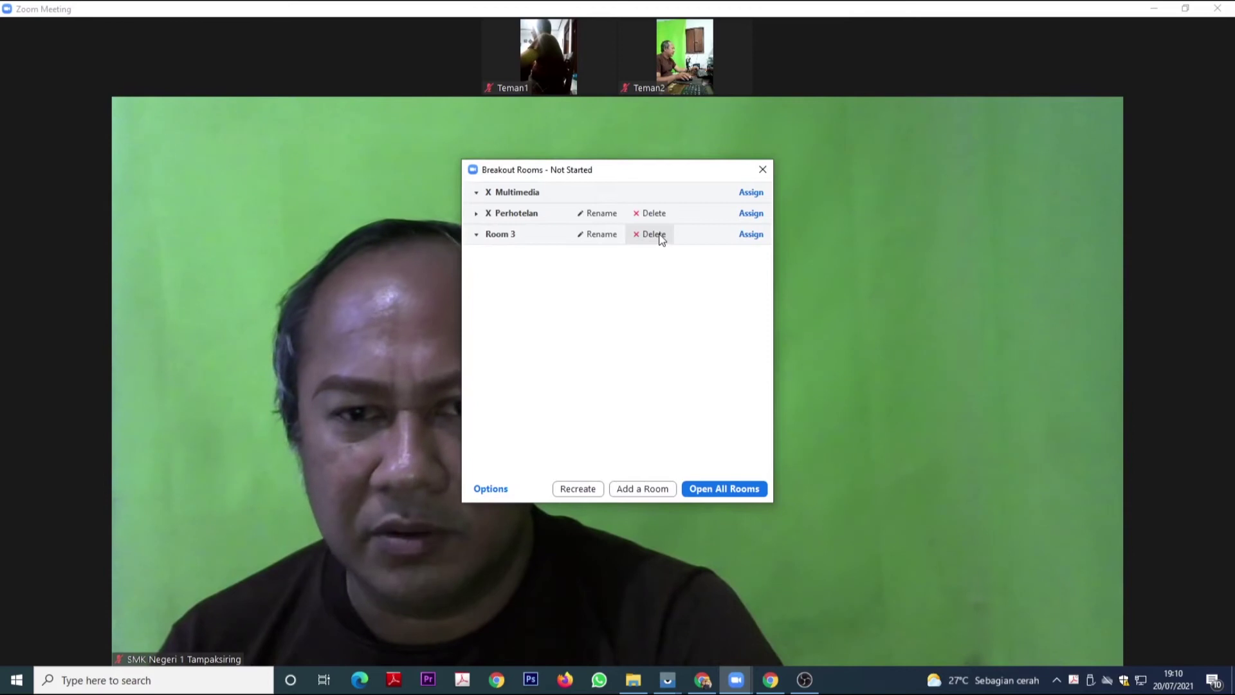
left_click(653, 234)
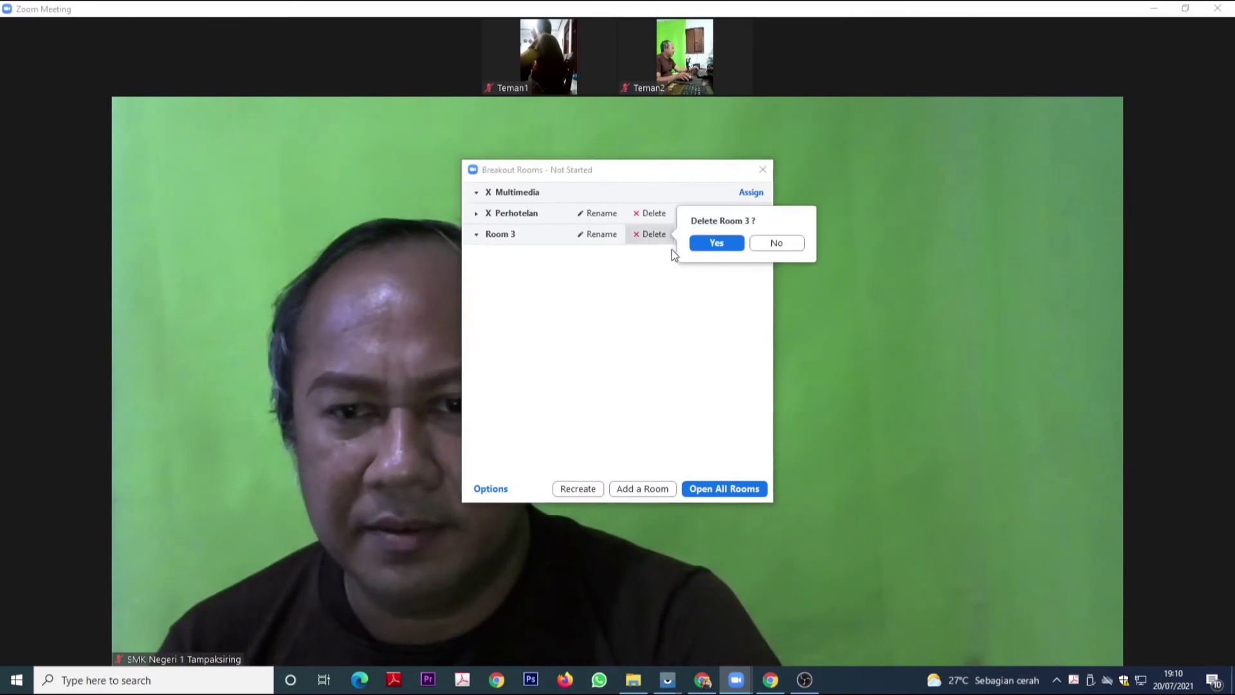
left_click(712, 251)
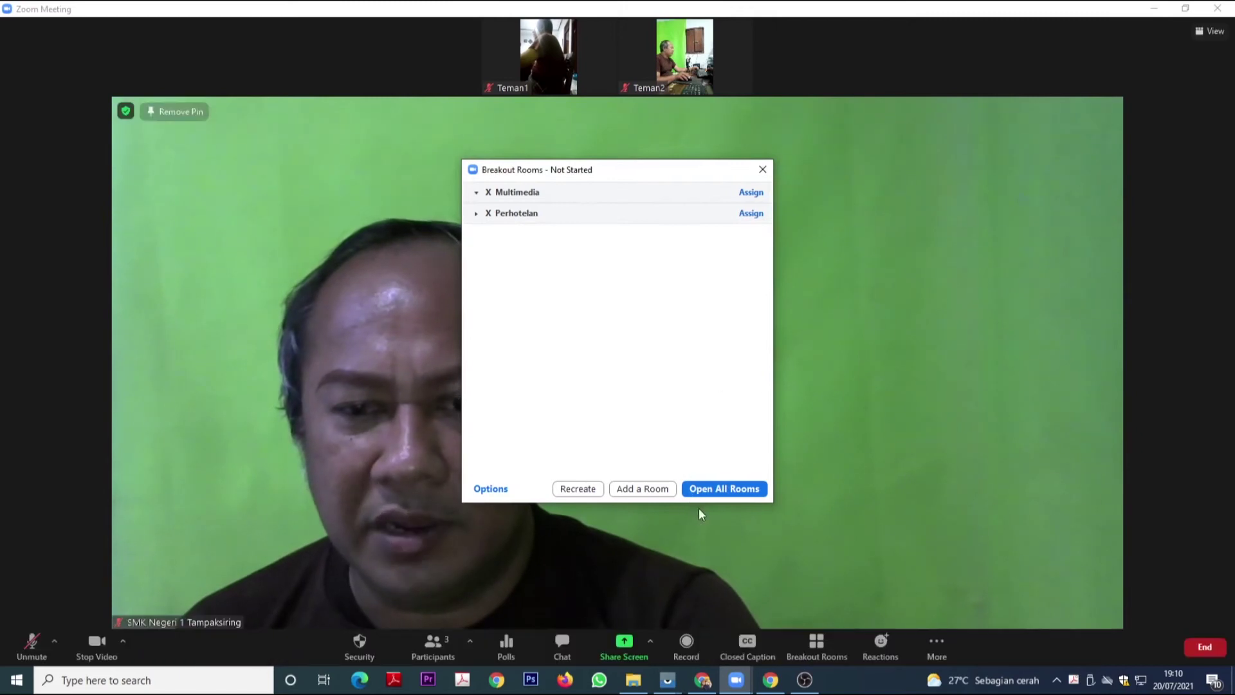
Step: Open all breakout rooms and bring the mirrored phone's window to the front
left_click(727, 490)
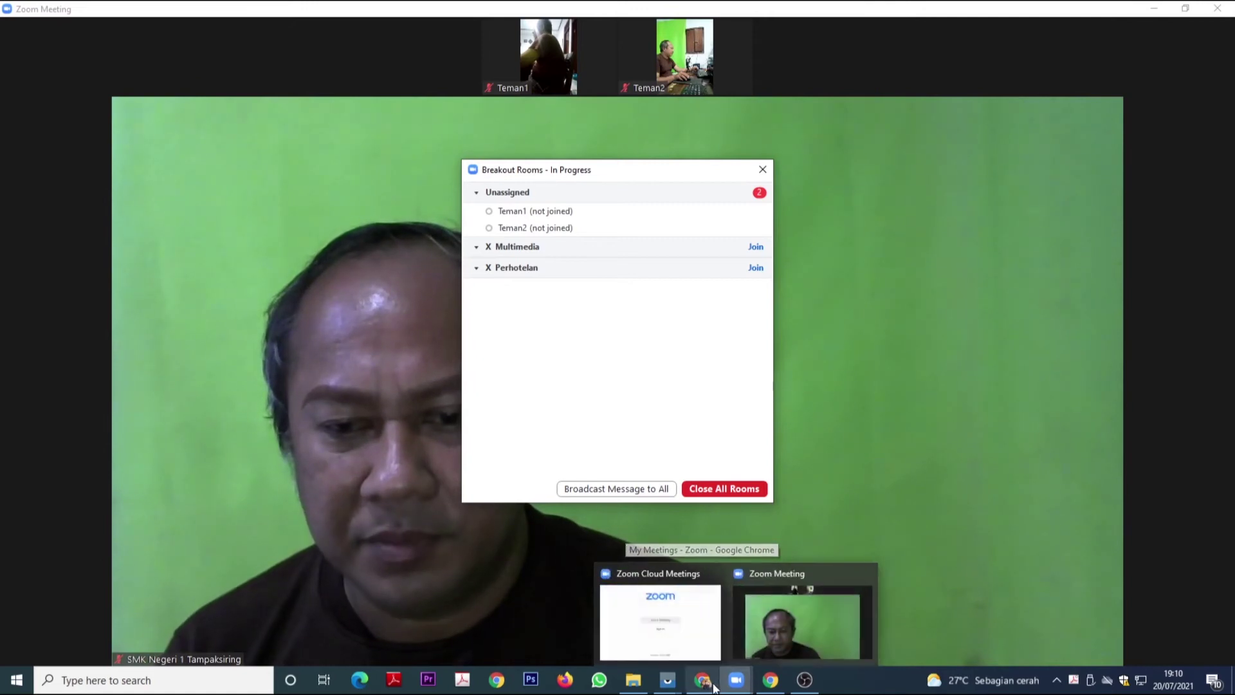
mouse_move(738, 685)
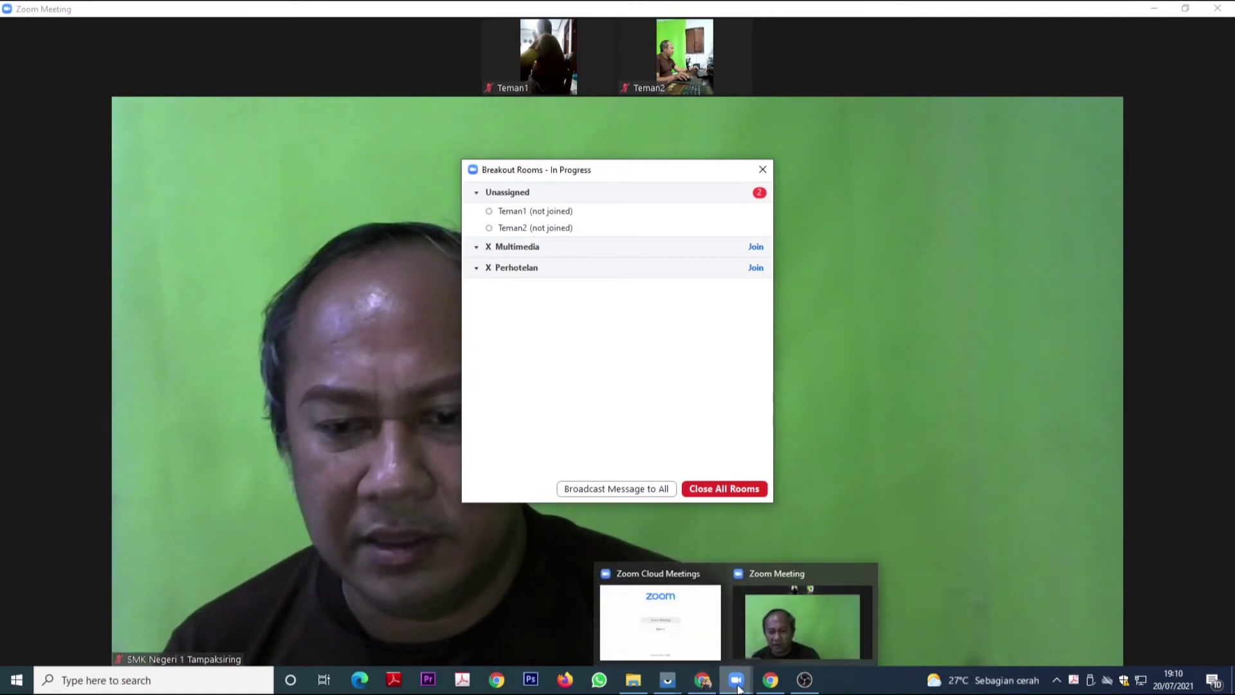
mouse_move(669, 683)
left_click(716, 627)
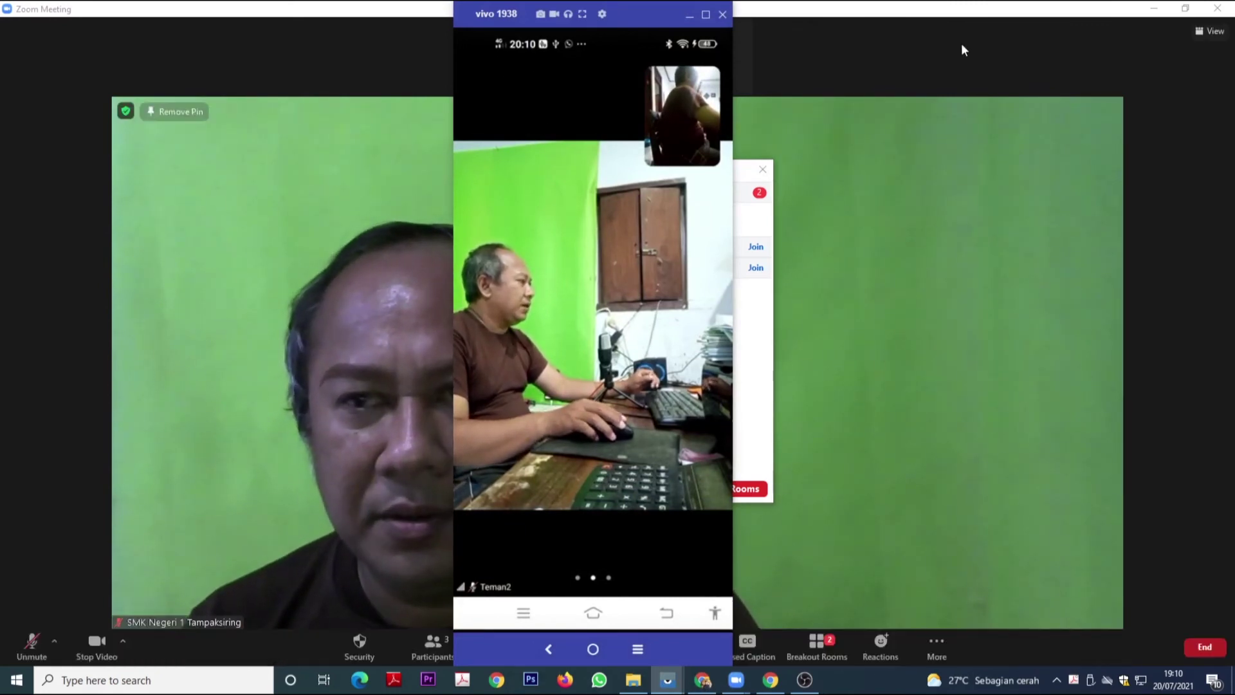
Step: Minimize the Zoom meeting and browser windows and move the Breakout Rooms window clear of the mirrored phone
left_click(1152, 9)
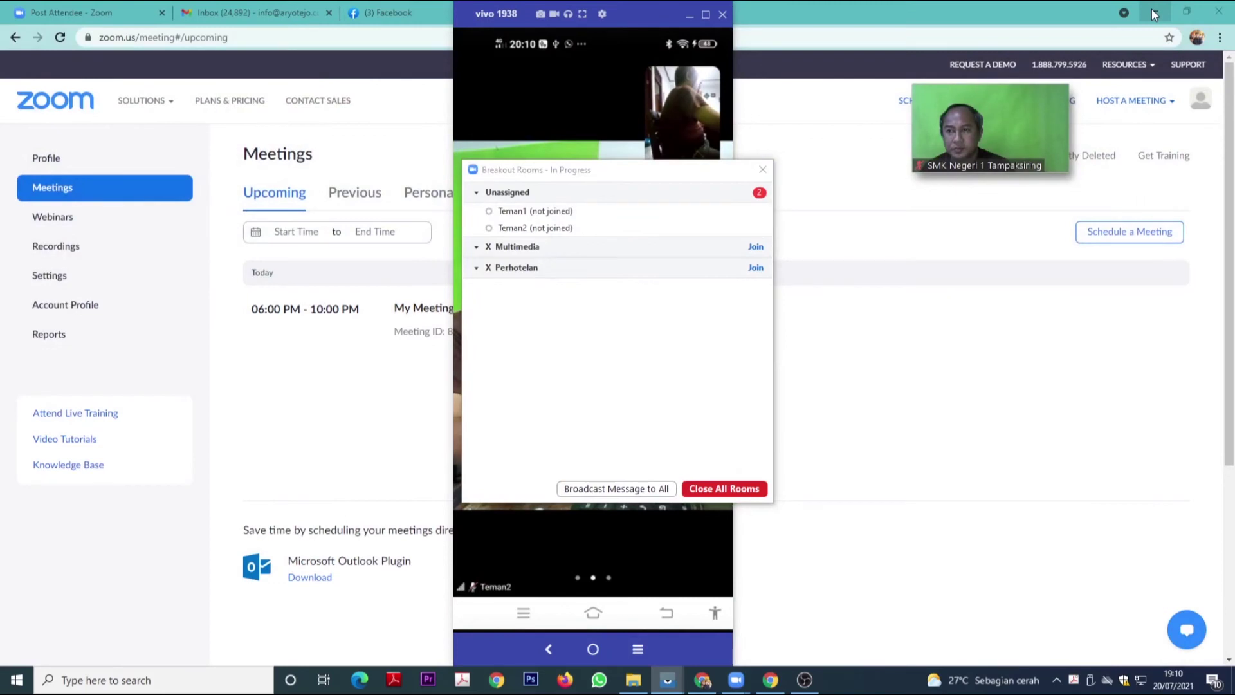
left_click(1153, 13)
left_click(1154, 13)
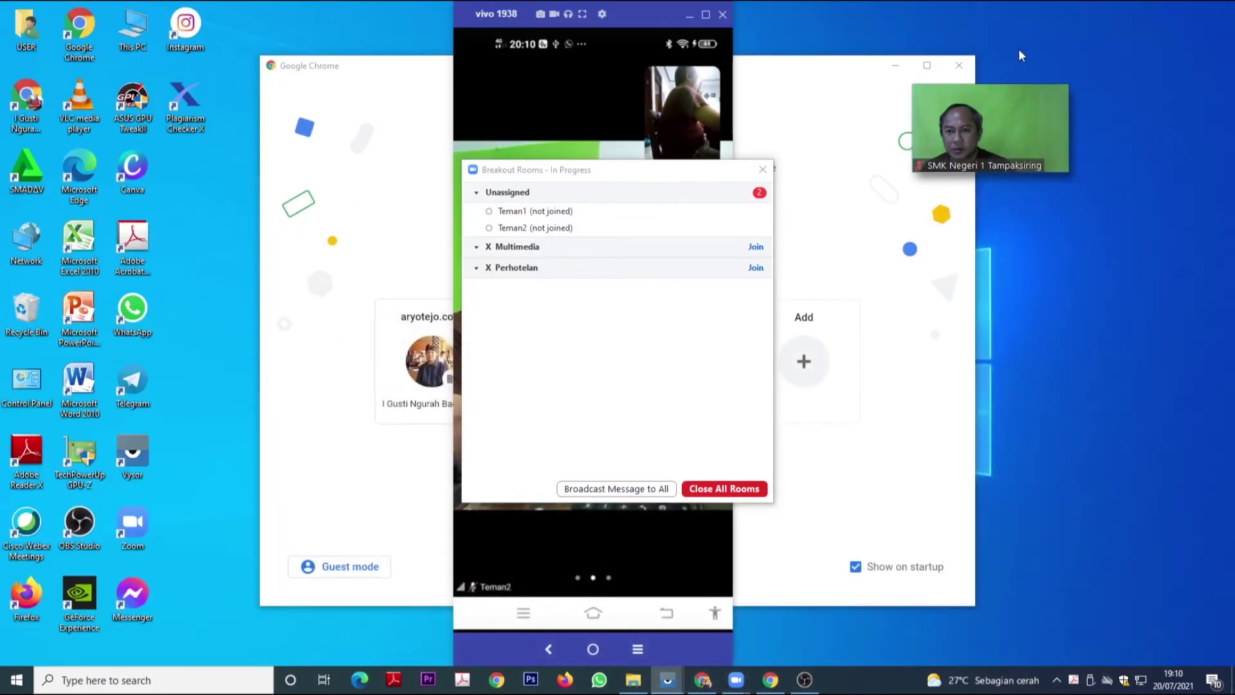
left_click(893, 69)
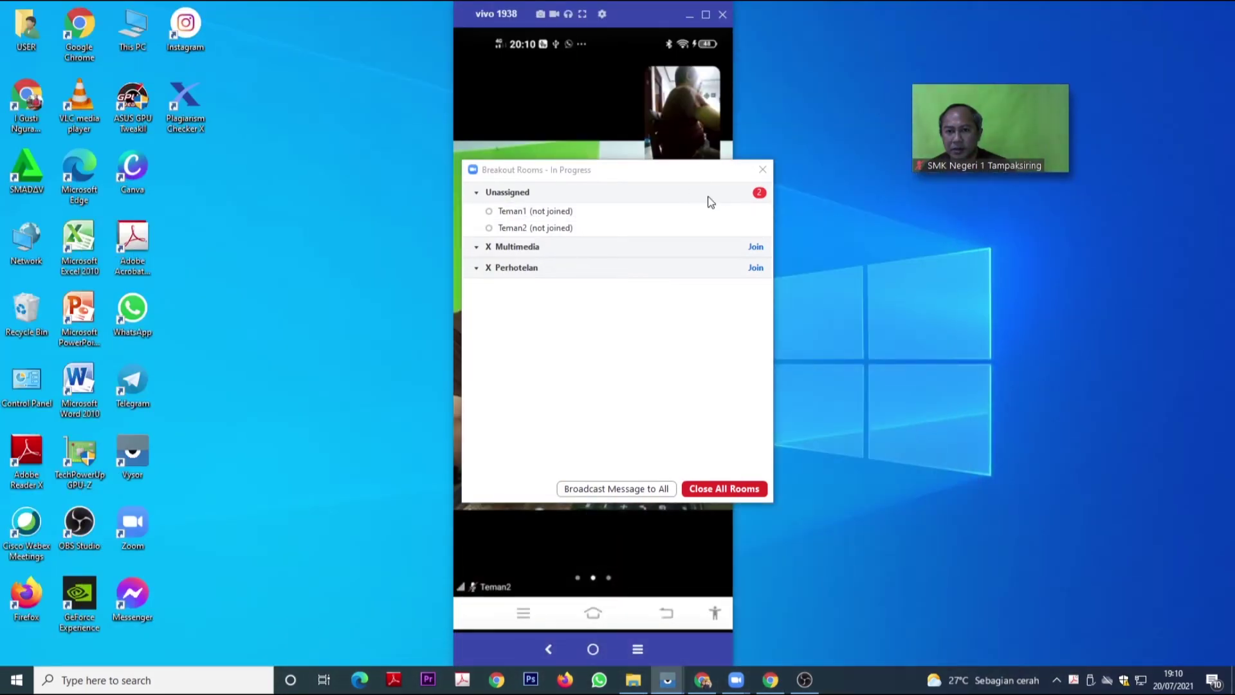
left_click_drag(672, 172, 1174, 396)
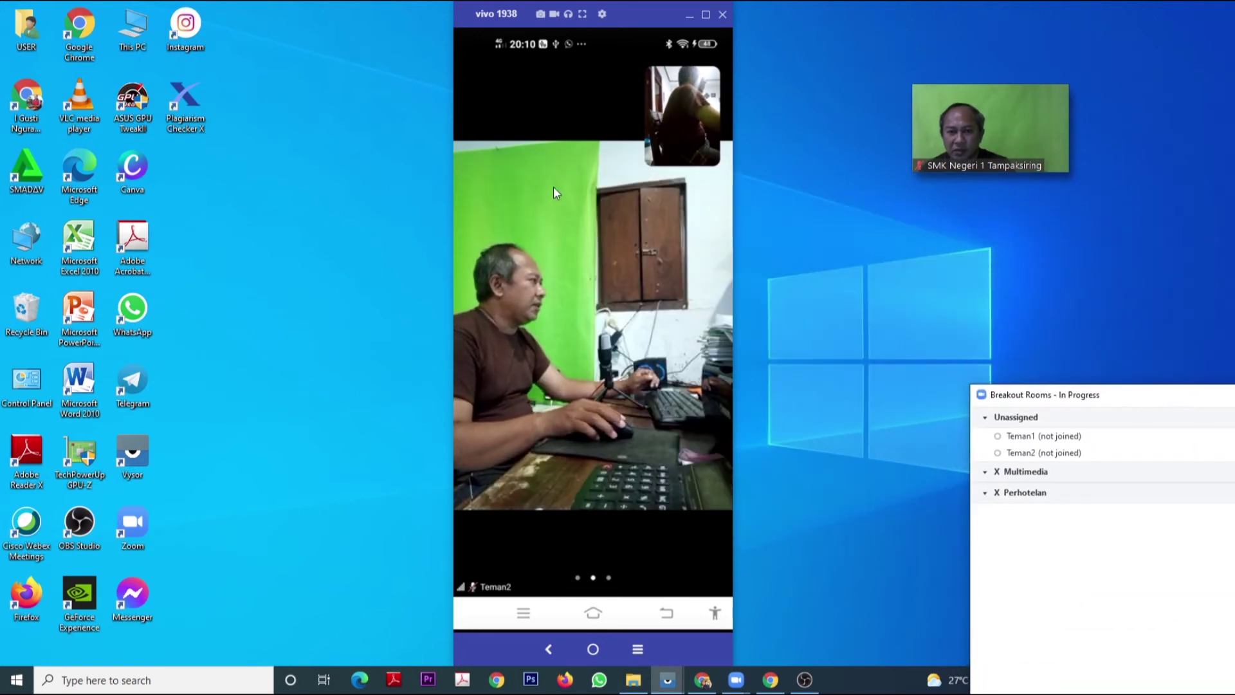
left_click(542, 119)
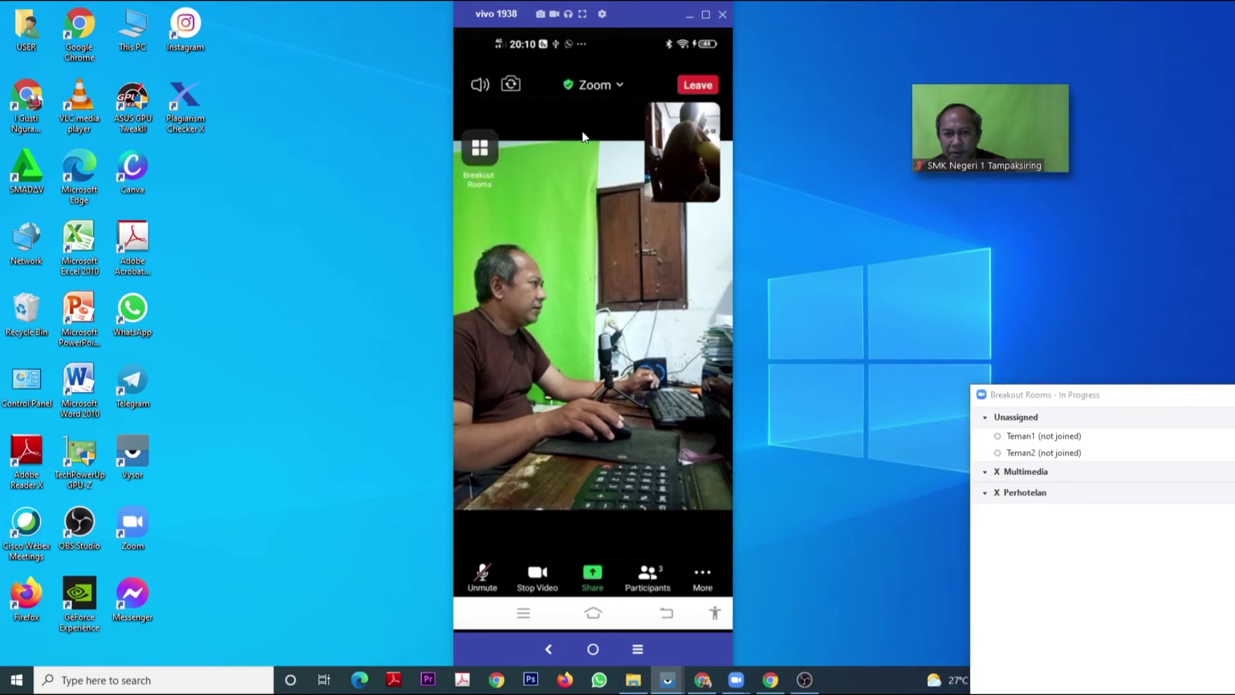
left_click(621, 86)
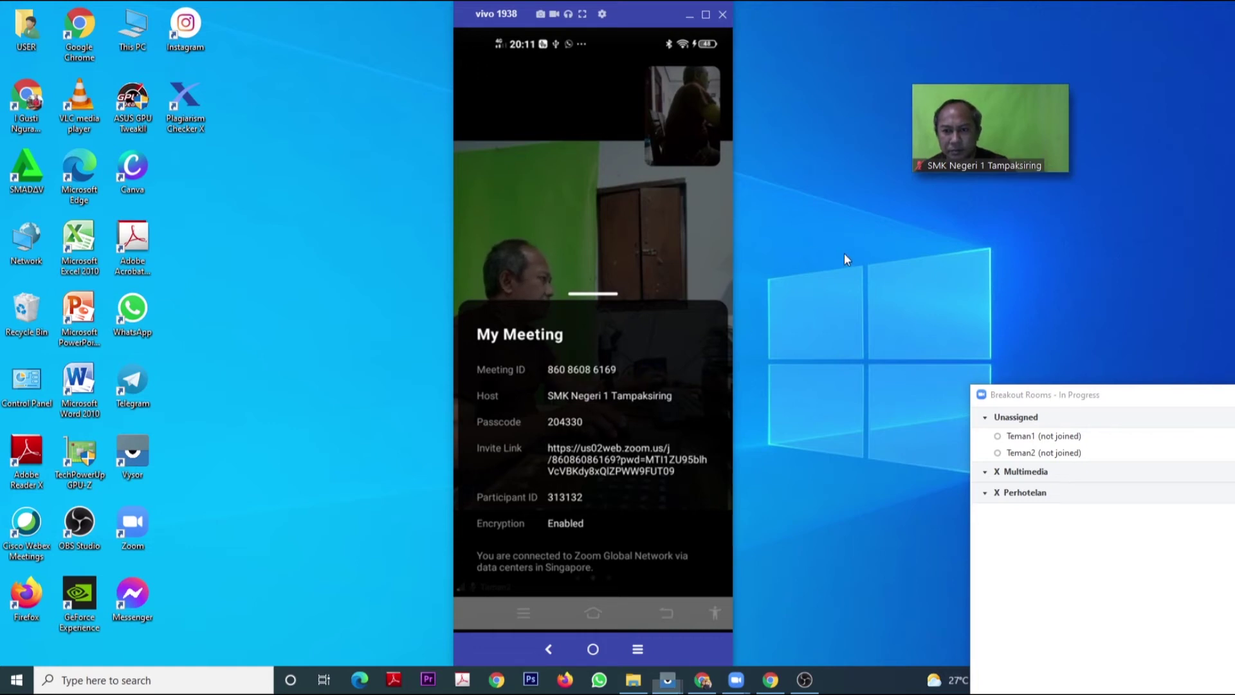
left_click(624, 229)
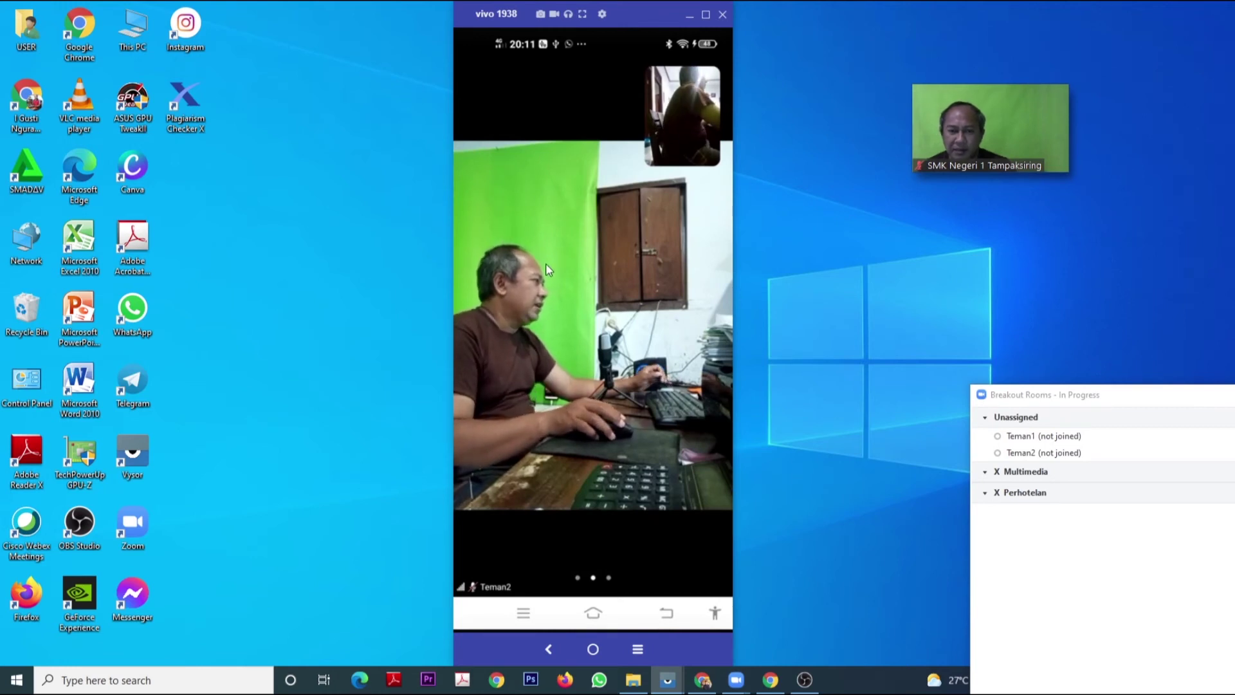
Step: Join the "X Multimedia" breakout room as a participant on the mirrored phone
left_click(516, 108)
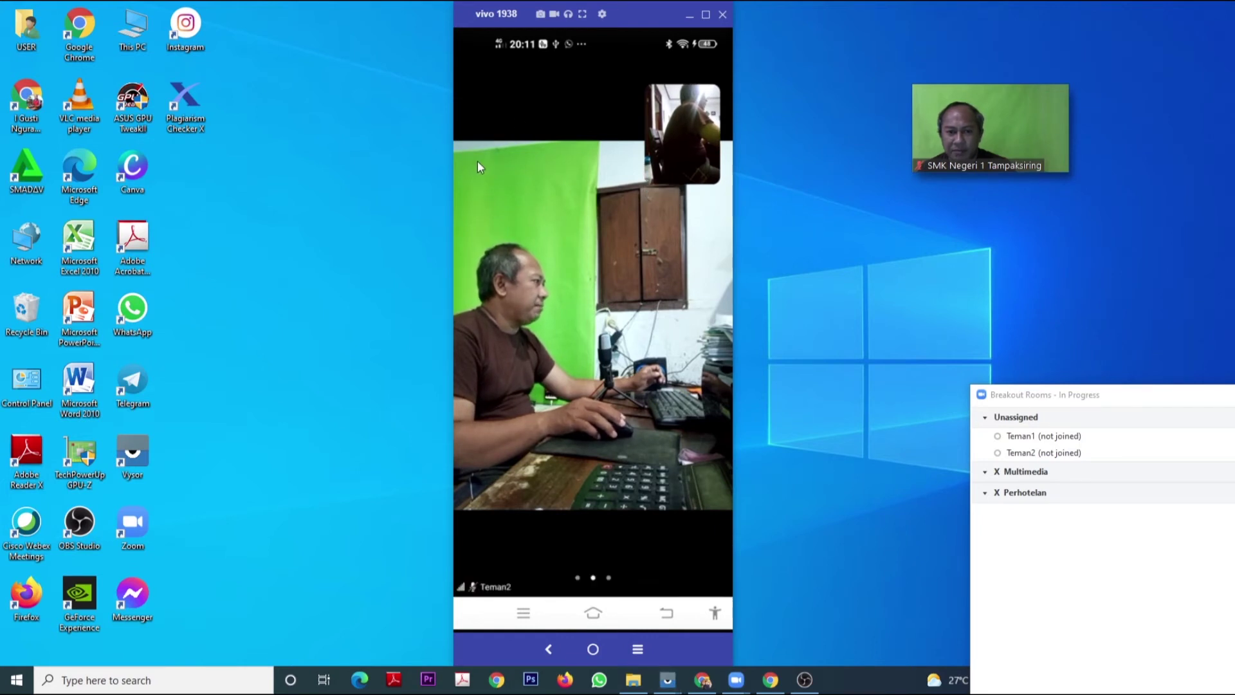
left_click(538, 128)
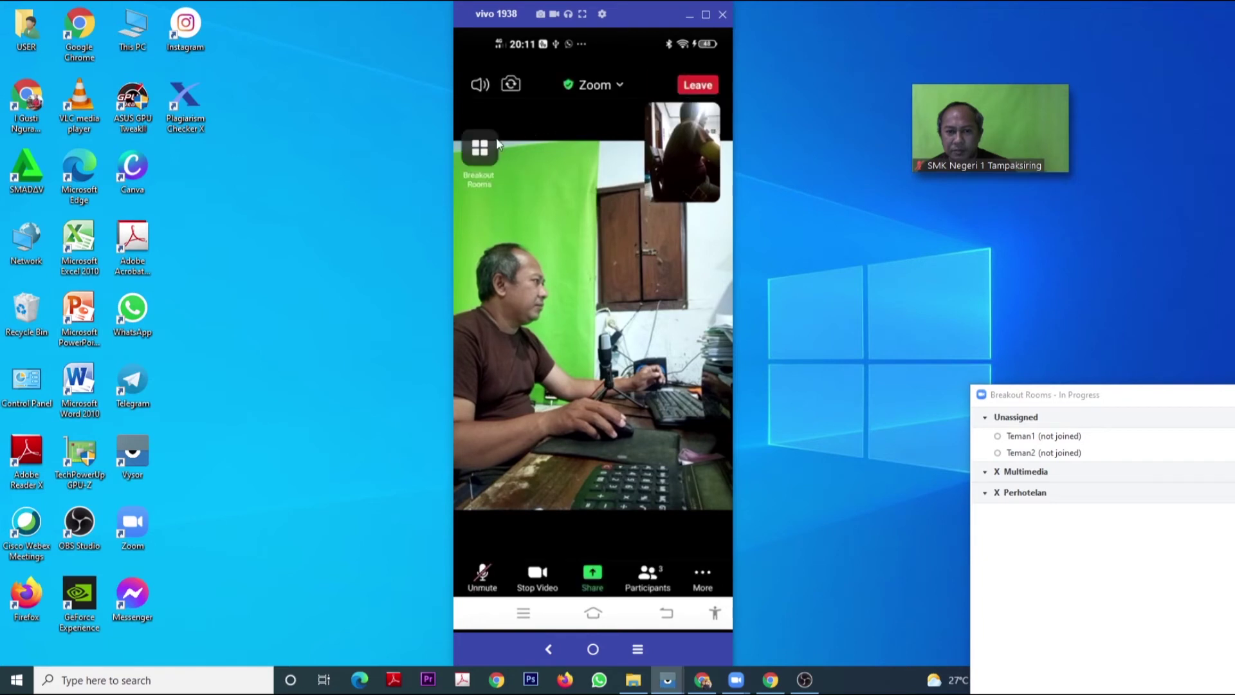
left_click(505, 127)
left_click(511, 122)
left_click(479, 157)
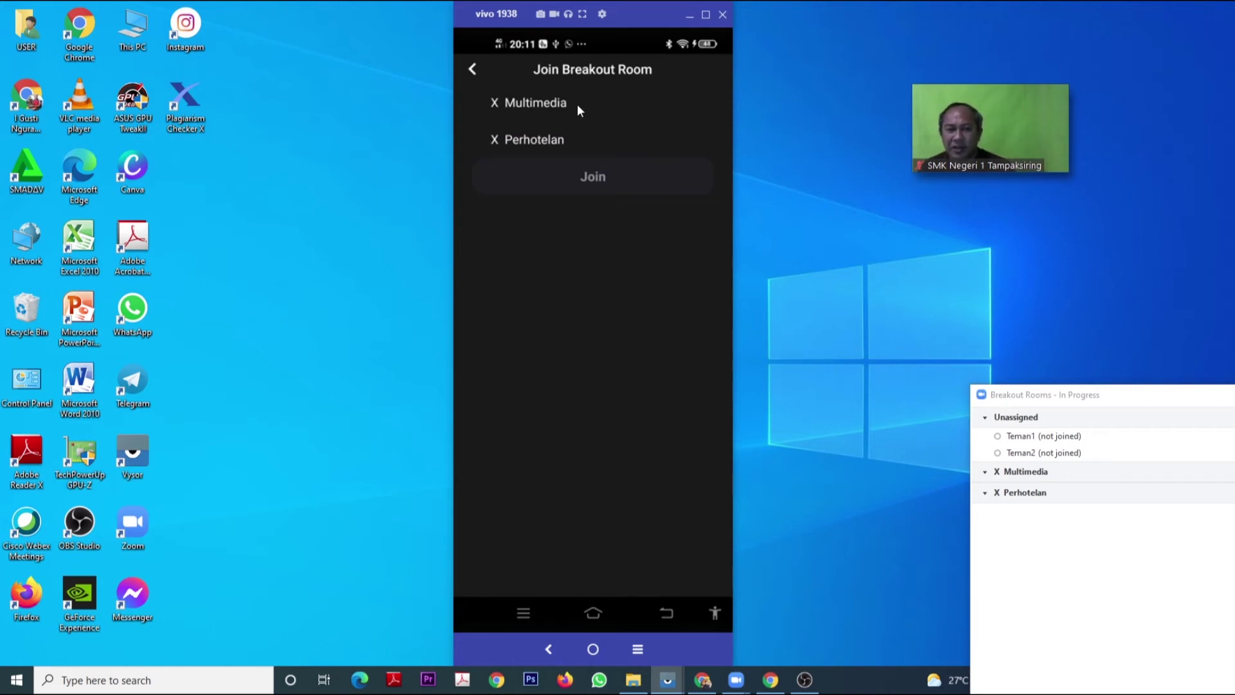
left_click(538, 103)
left_click(575, 175)
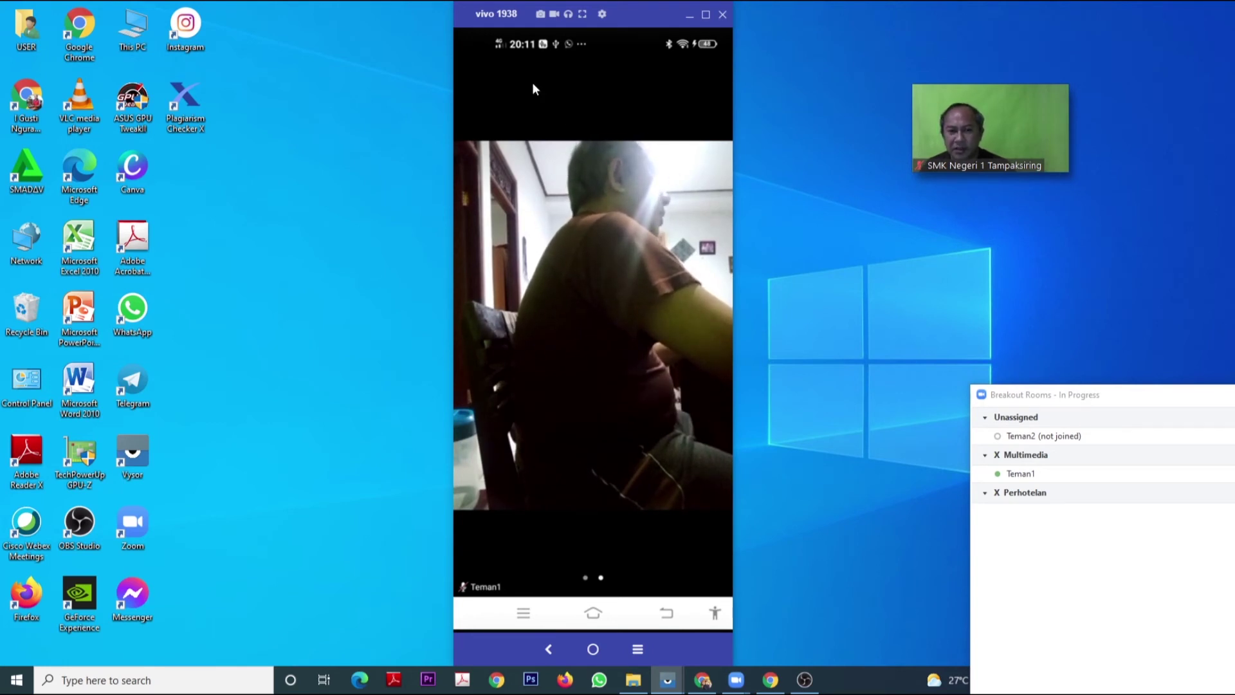
Step: Restore the full Zoom meeting window and place the Breakout Rooms window beside the host's face to review each room's participants
left_click(566, 98)
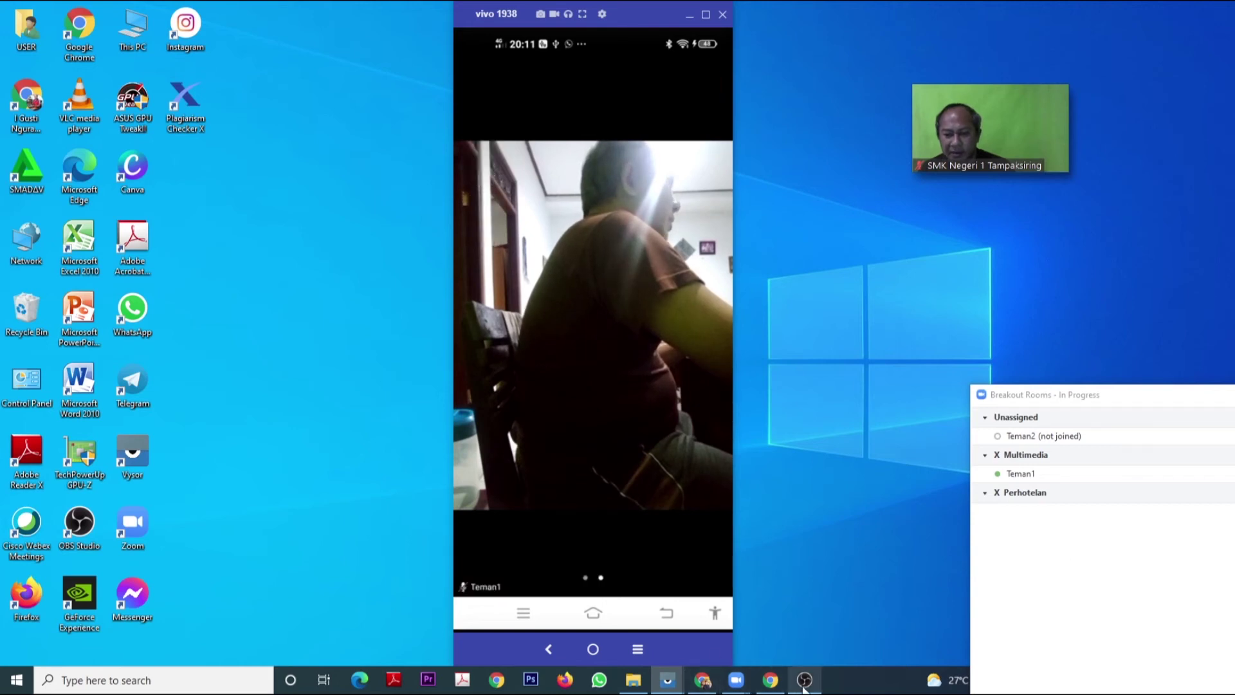
mouse_move(804, 683)
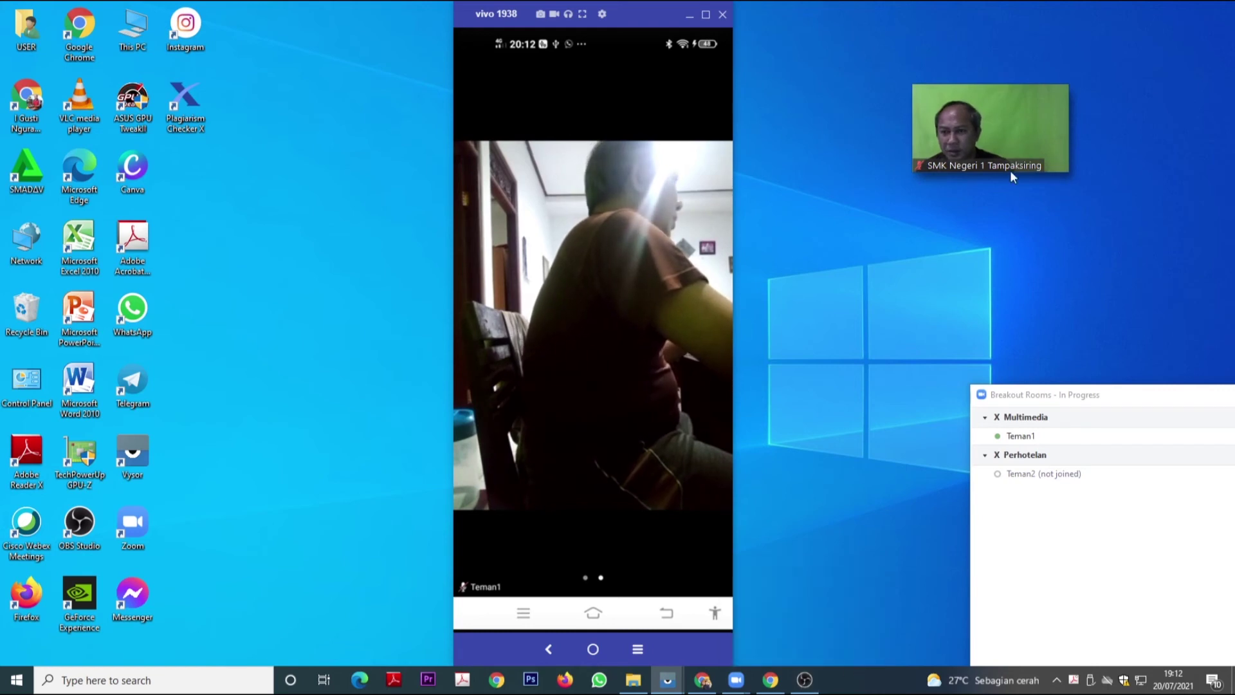
double_click(1050, 159)
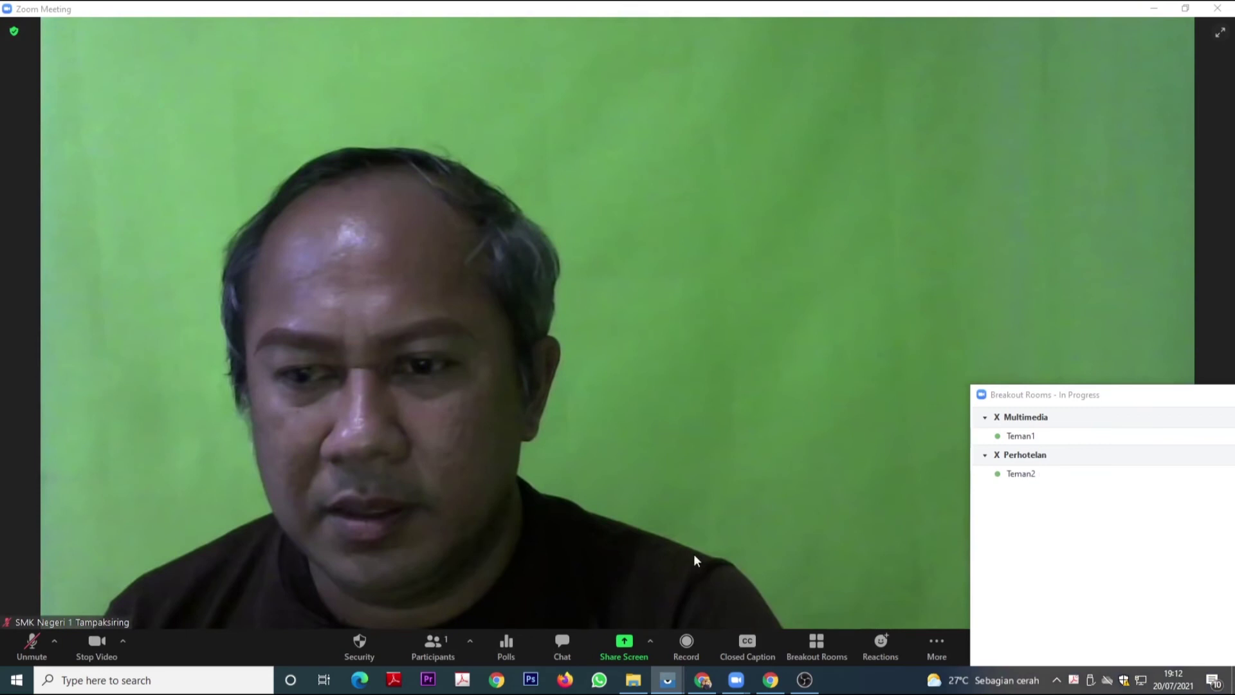
left_click_drag(1043, 395, 636, 181)
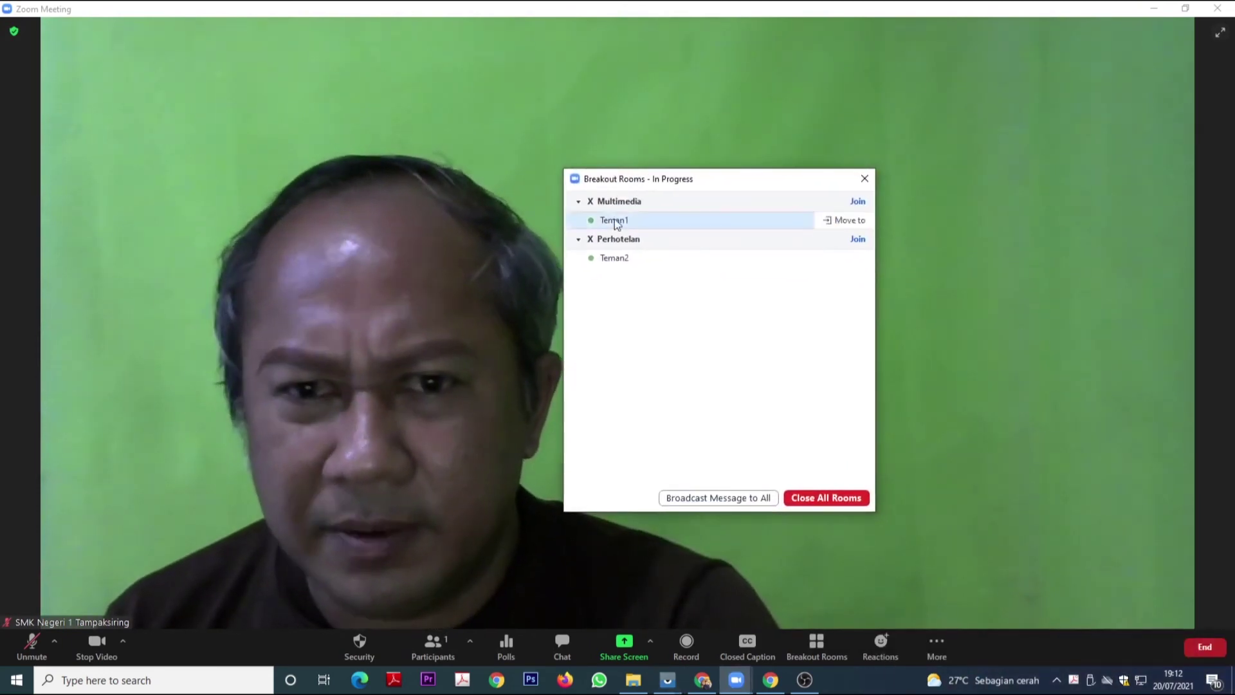
mouse_move(622, 225)
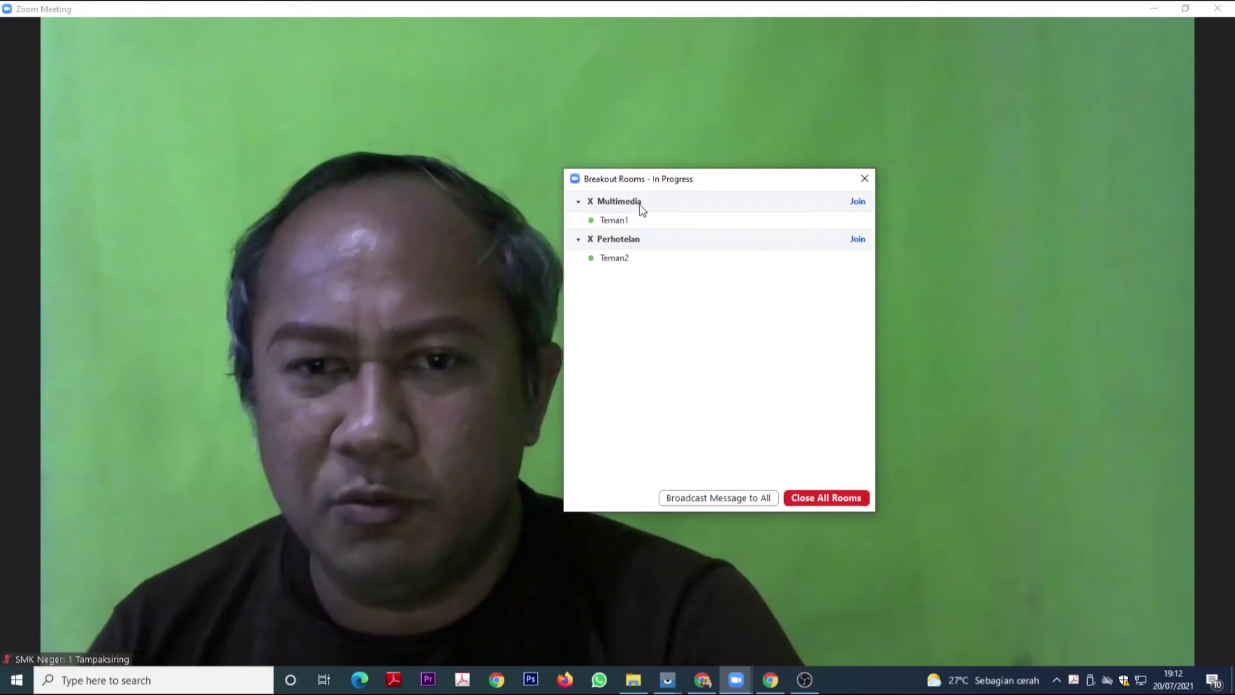
mouse_move(623, 262)
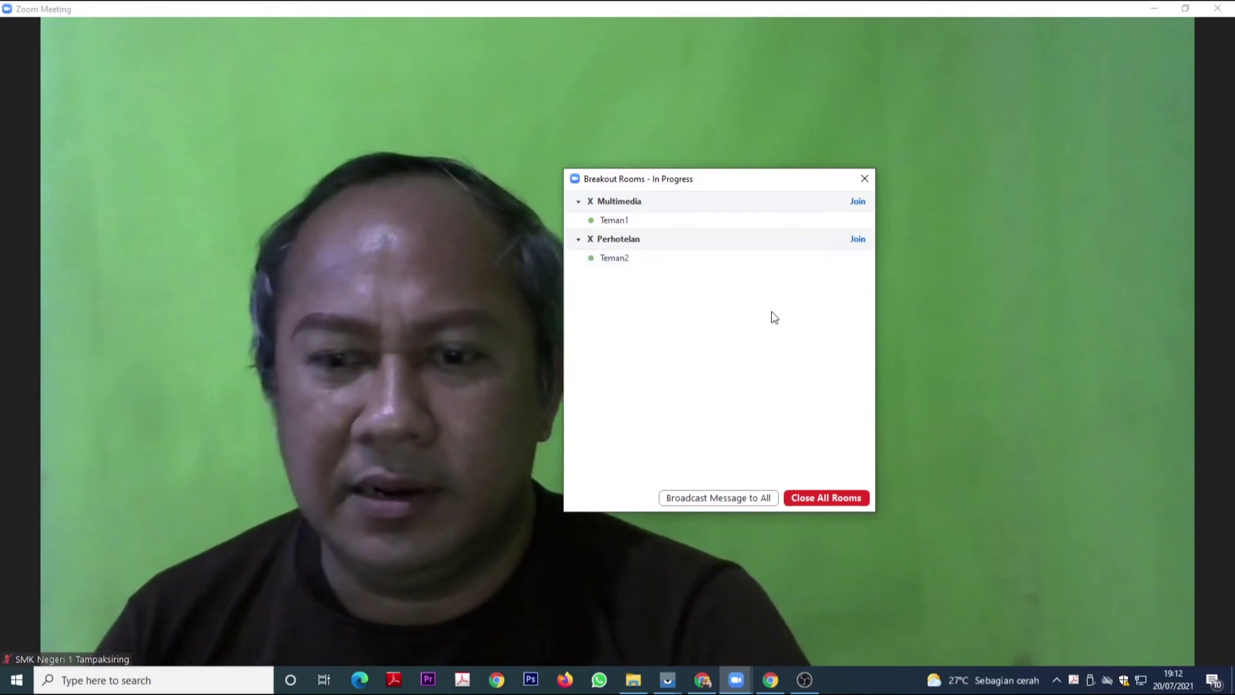
left_click_drag(729, 183, 801, 168)
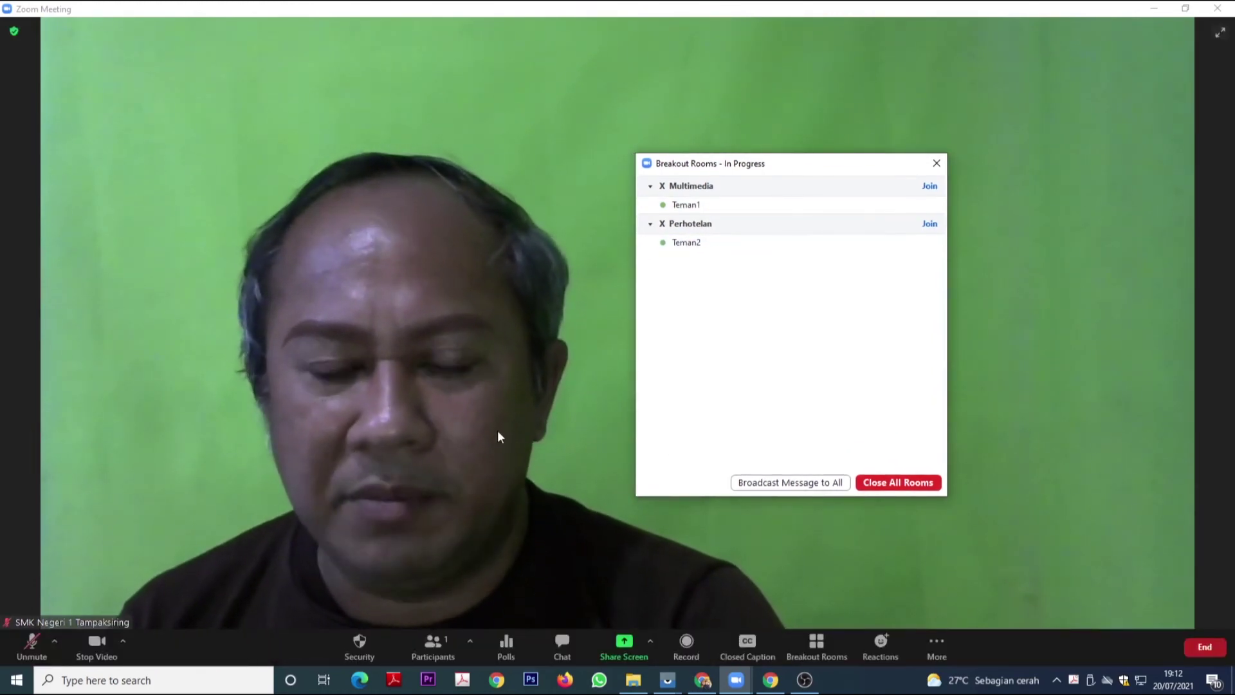
mouse_move(705, 205)
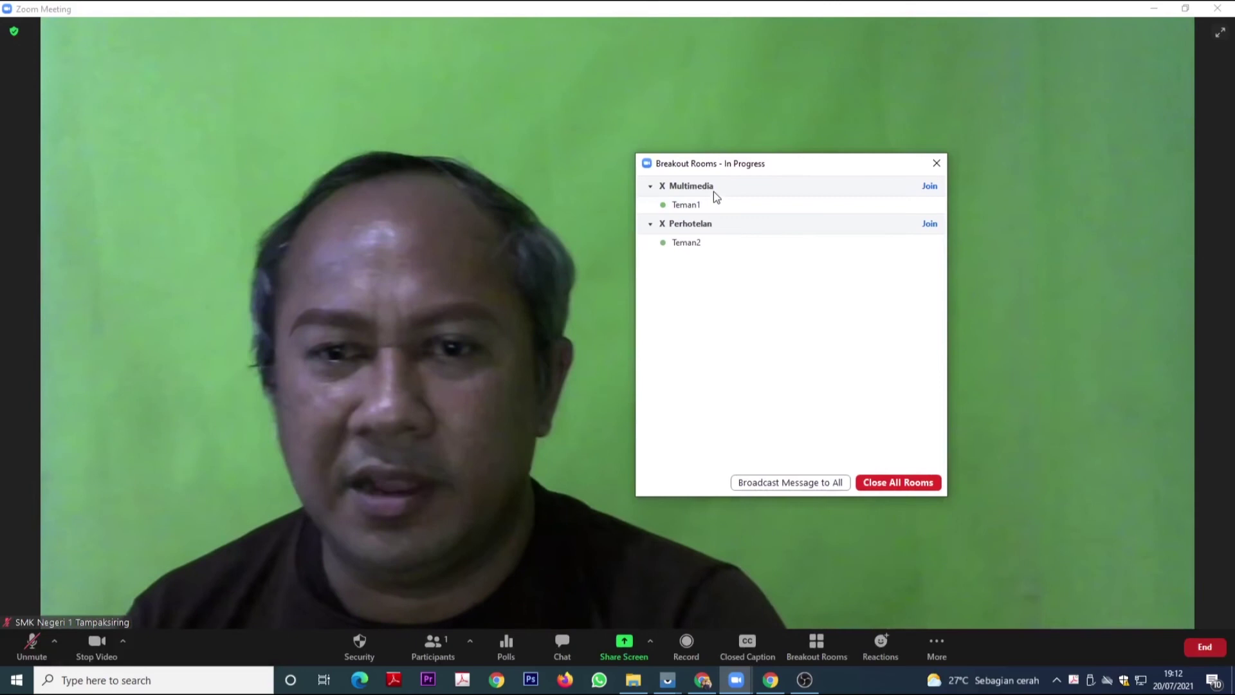
Step: Collapse the "X Multimedia" participant list and join that breakout room as host
left_click(714, 188)
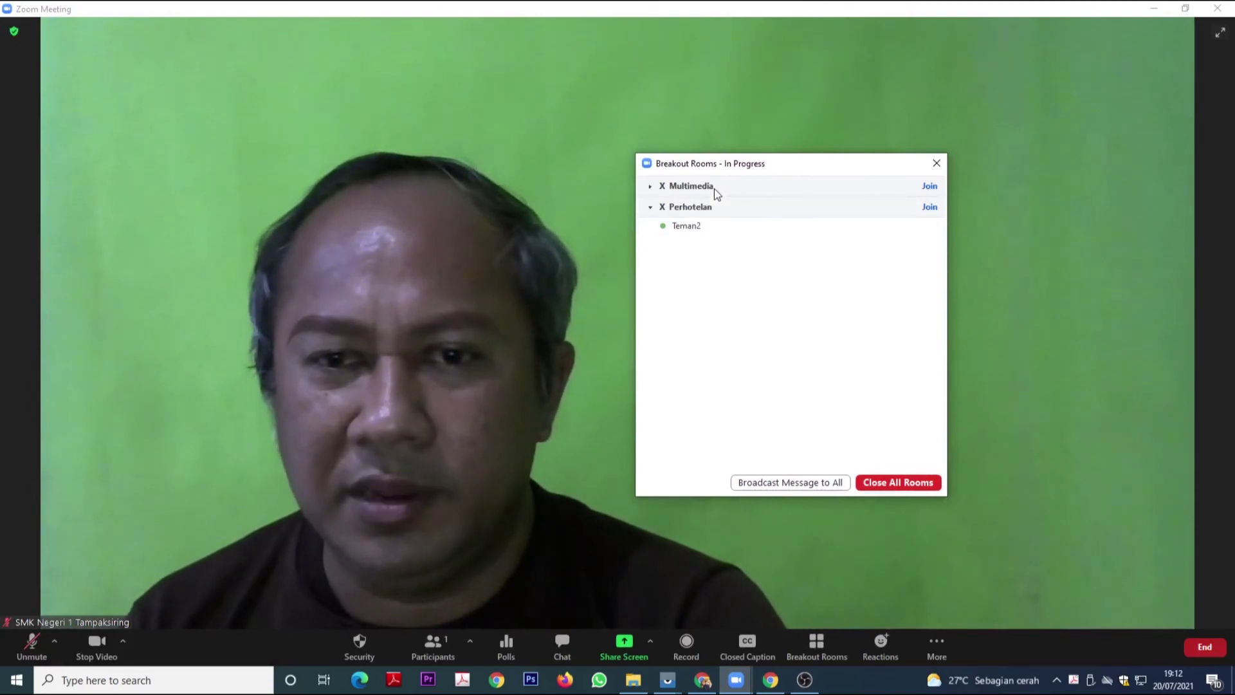
left_click(930, 187)
left_click(1005, 198)
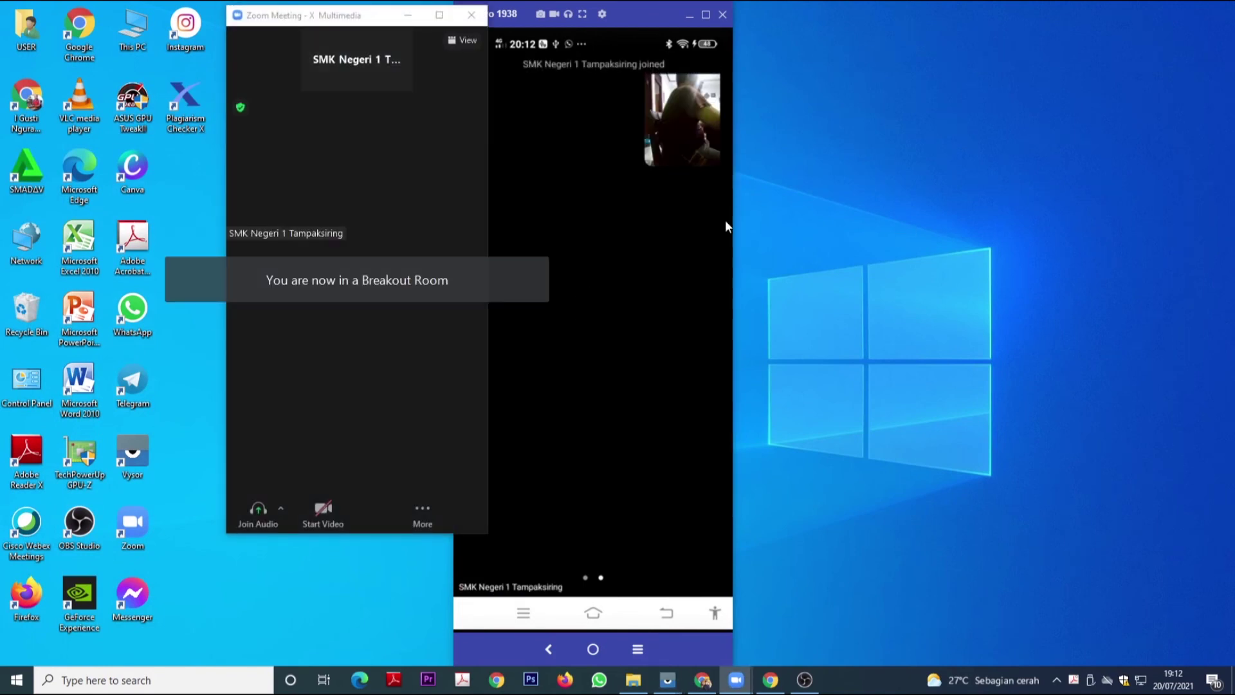
Step: Maximize the host's breakout room window to view the participant, bring the mirrored phone to the front and minimize the Zoom meeting
left_click(451, 16)
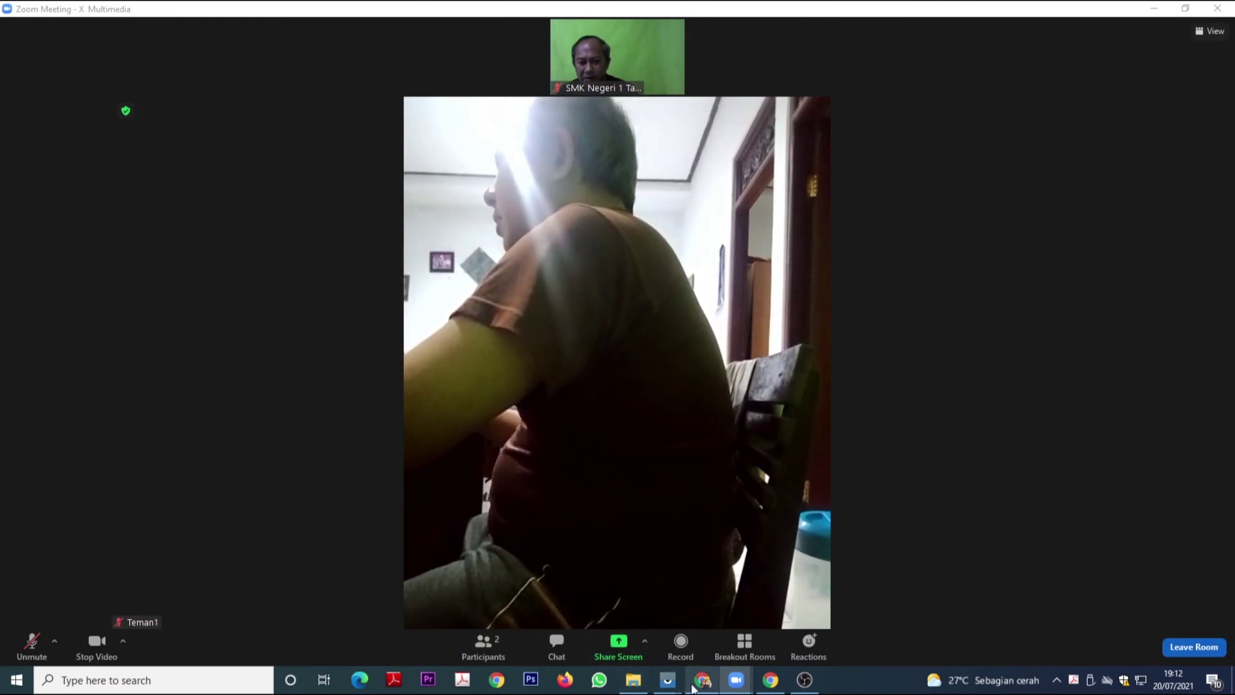
mouse_move(668, 680)
left_click(706, 646)
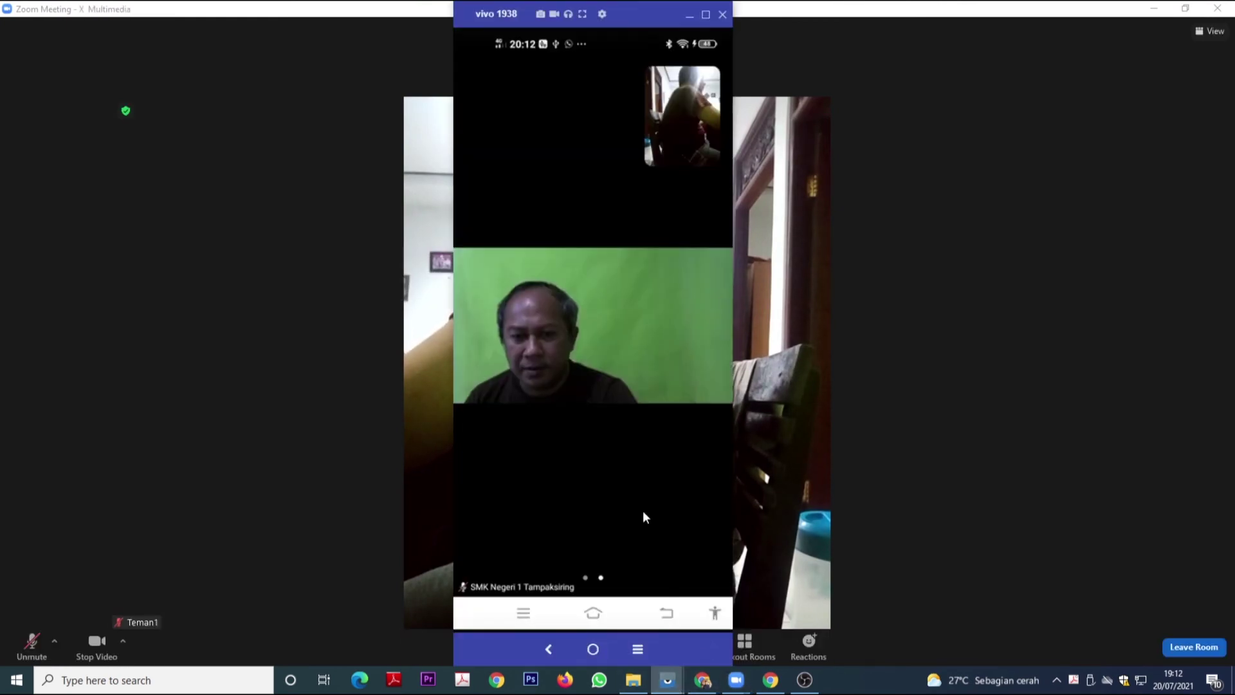
left_click(1157, 9)
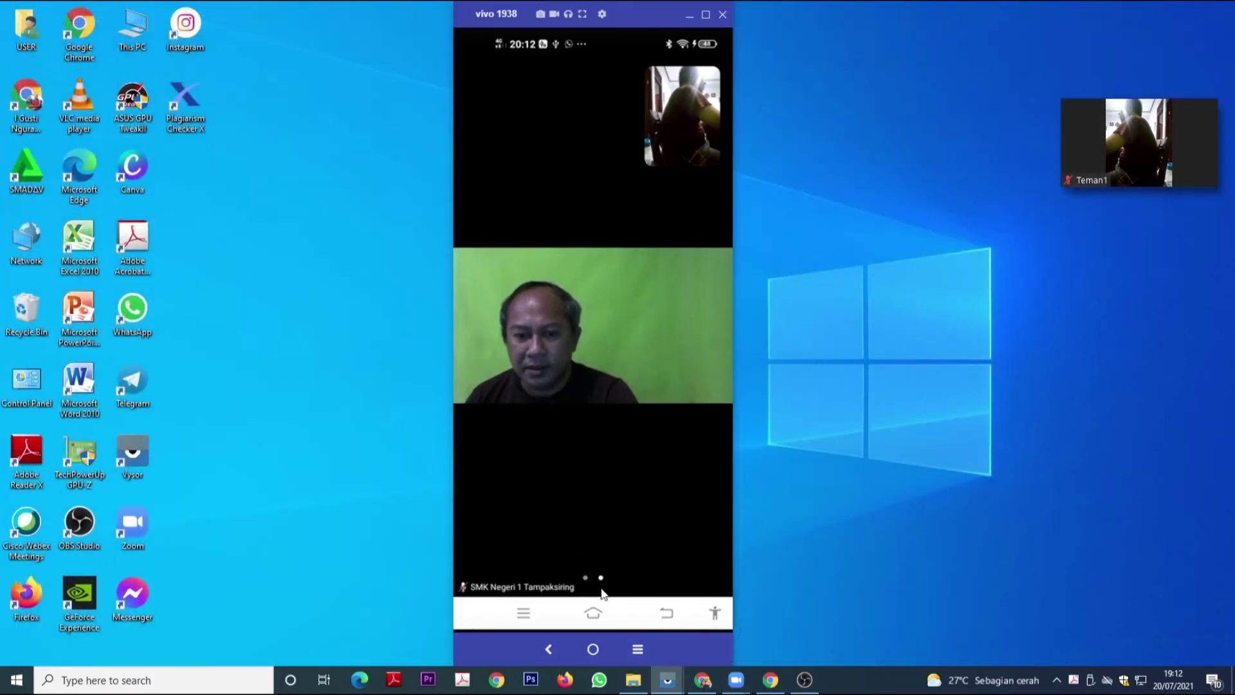
Step: Review the breakout room's participant list and the additional meeting options on the mirrored phone, closing each one after viewing
left_click(616, 489)
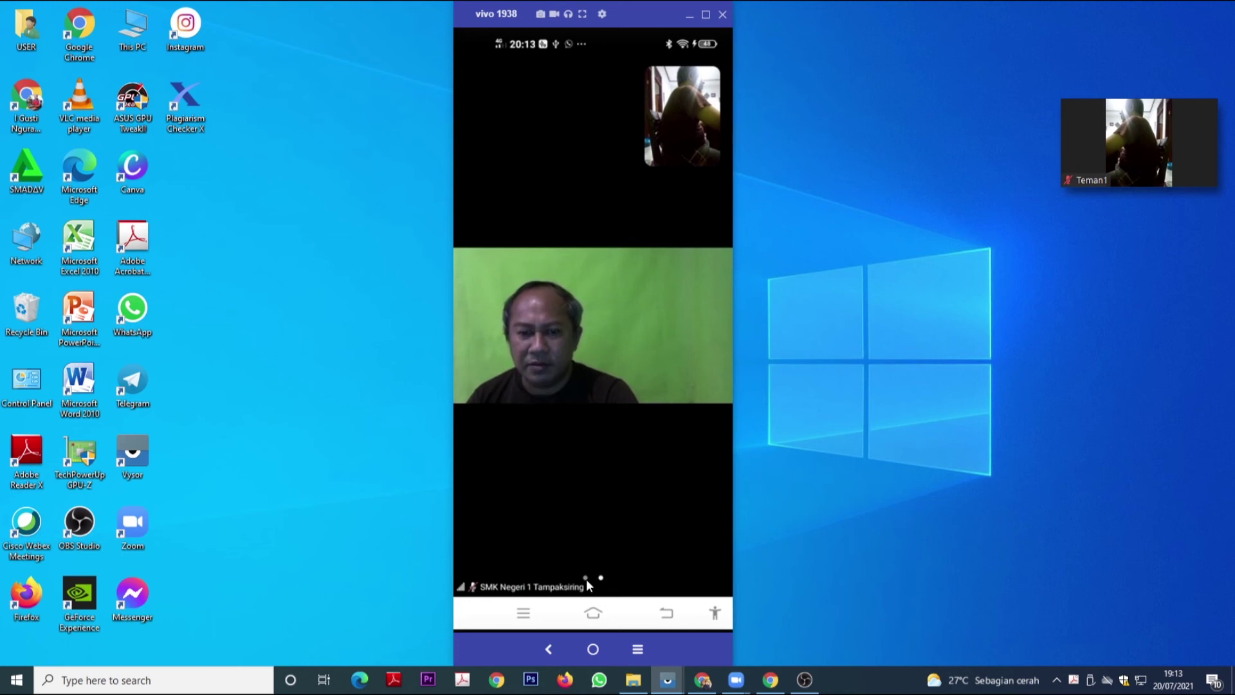
left_click(574, 86)
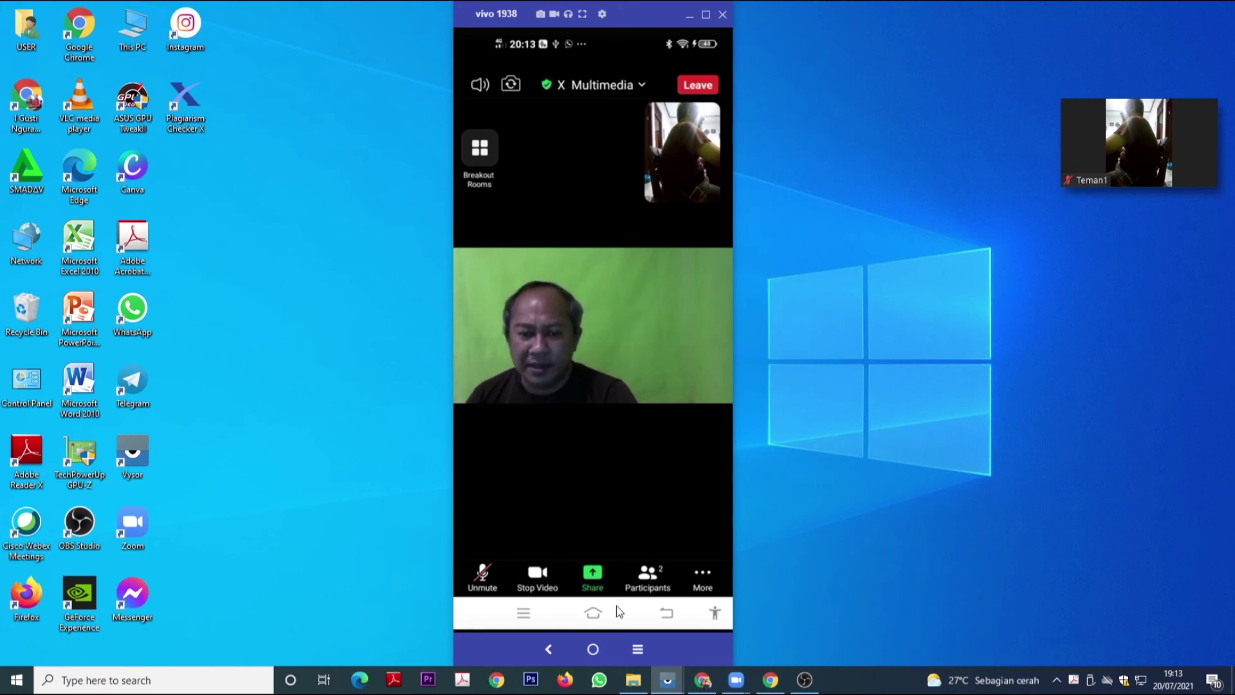
left_click(620, 576)
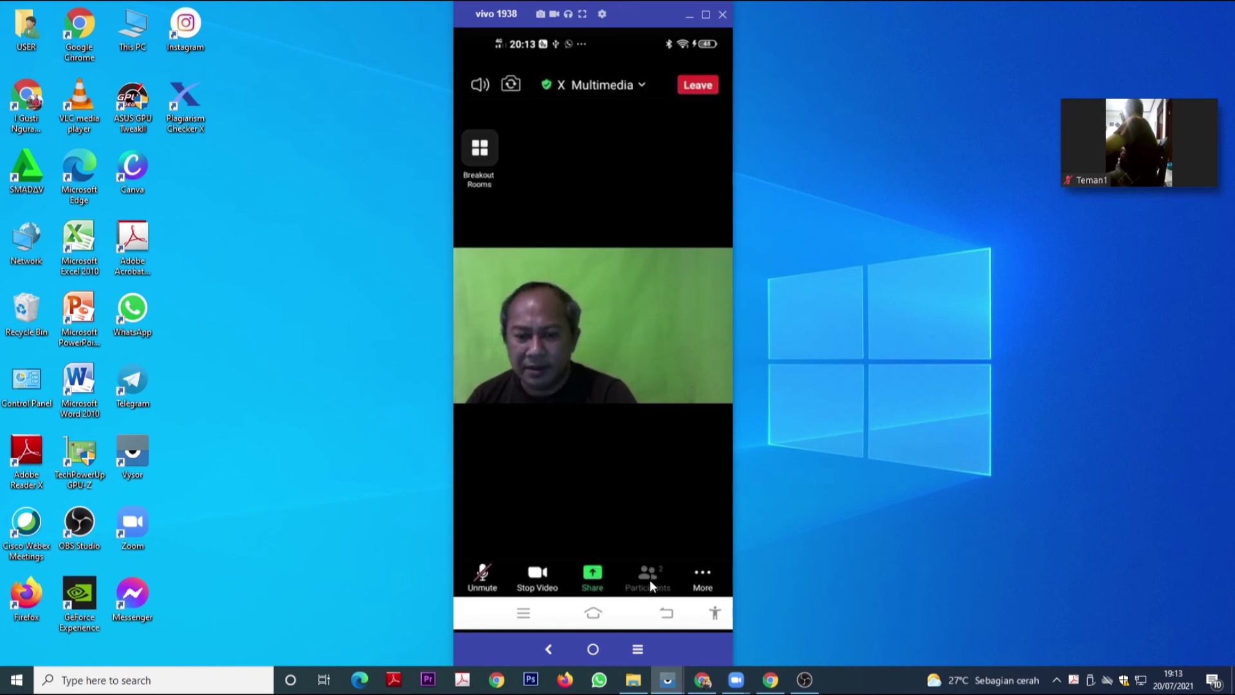
left_click(649, 580)
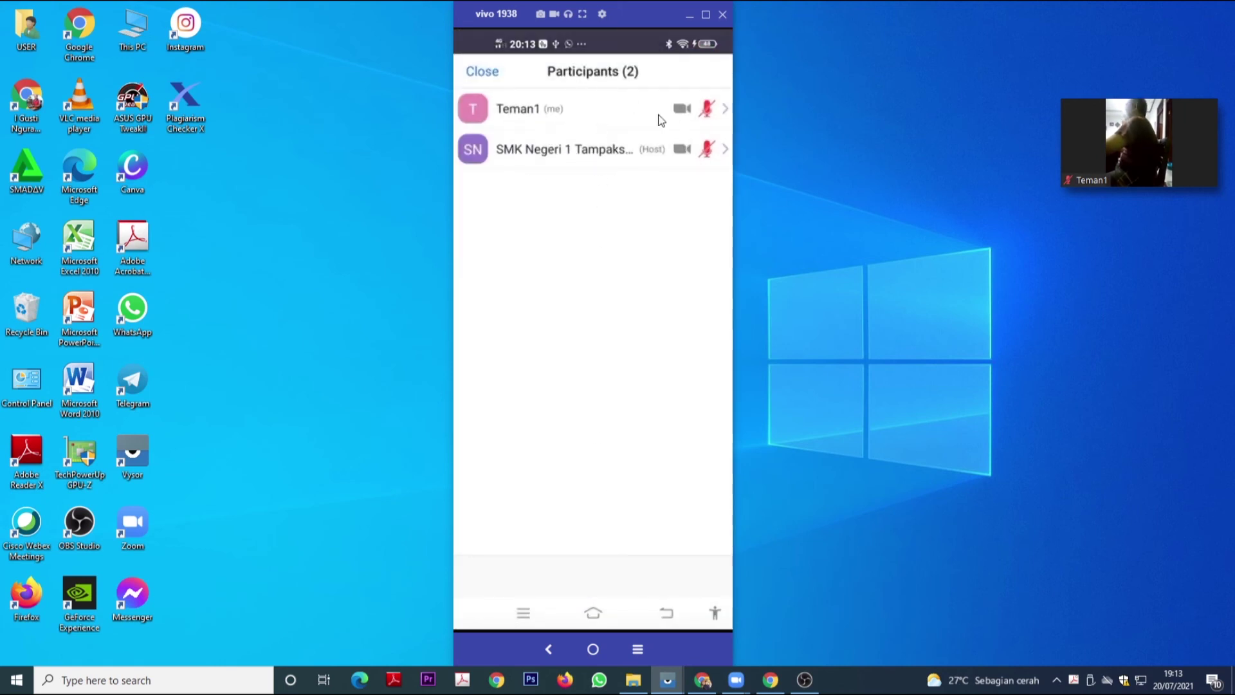
left_click(550, 649)
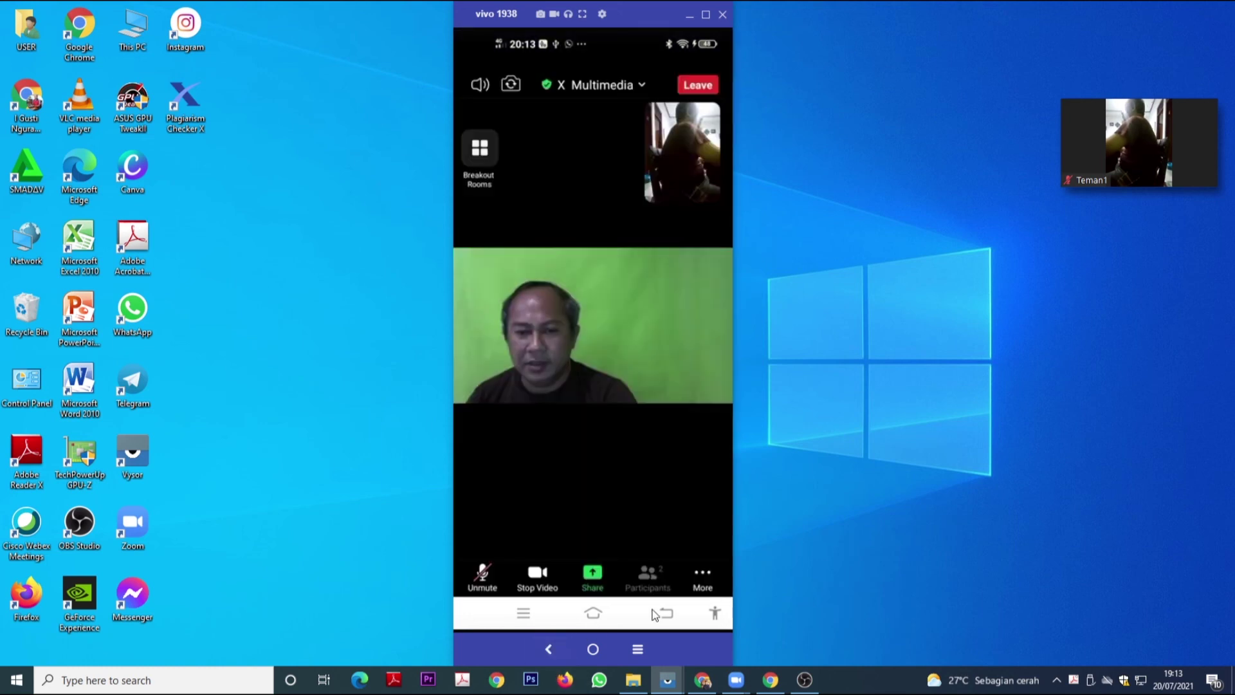
left_click(702, 573)
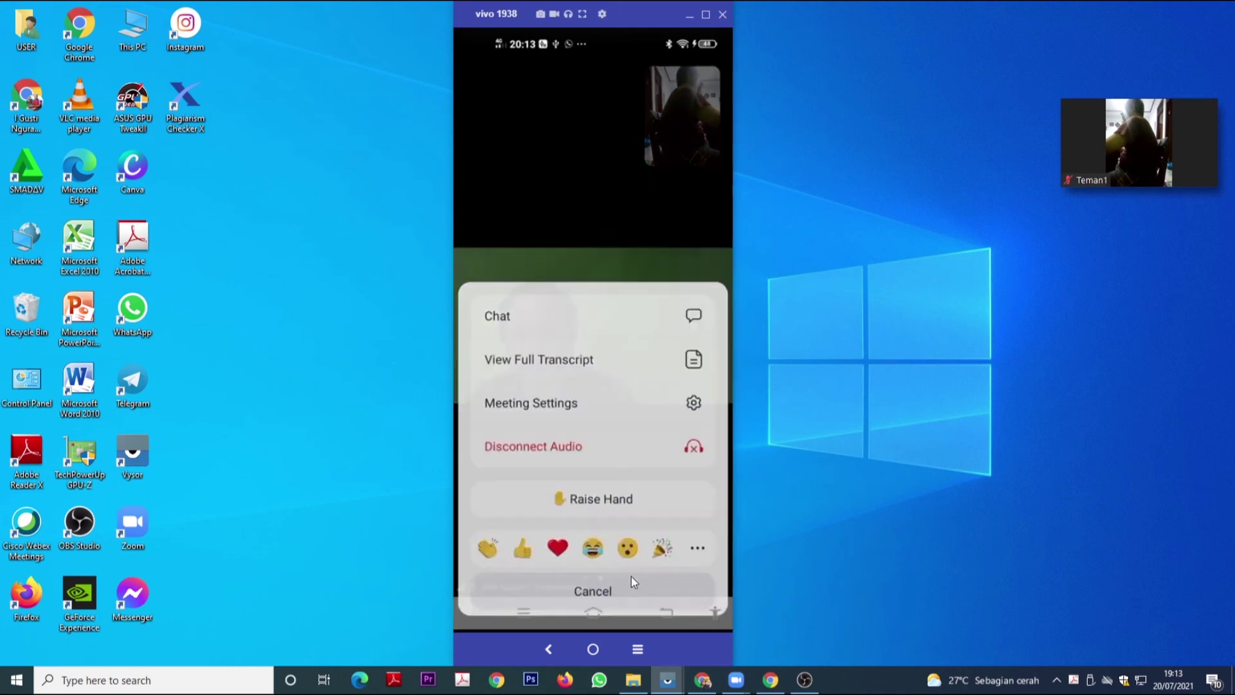
left_click(631, 576)
Step: Leave the "X Multimedia" breakout room as the participant on the mirrored phone and return to the main session
left_click(588, 183)
left_click(588, 183)
left_click(588, 183)
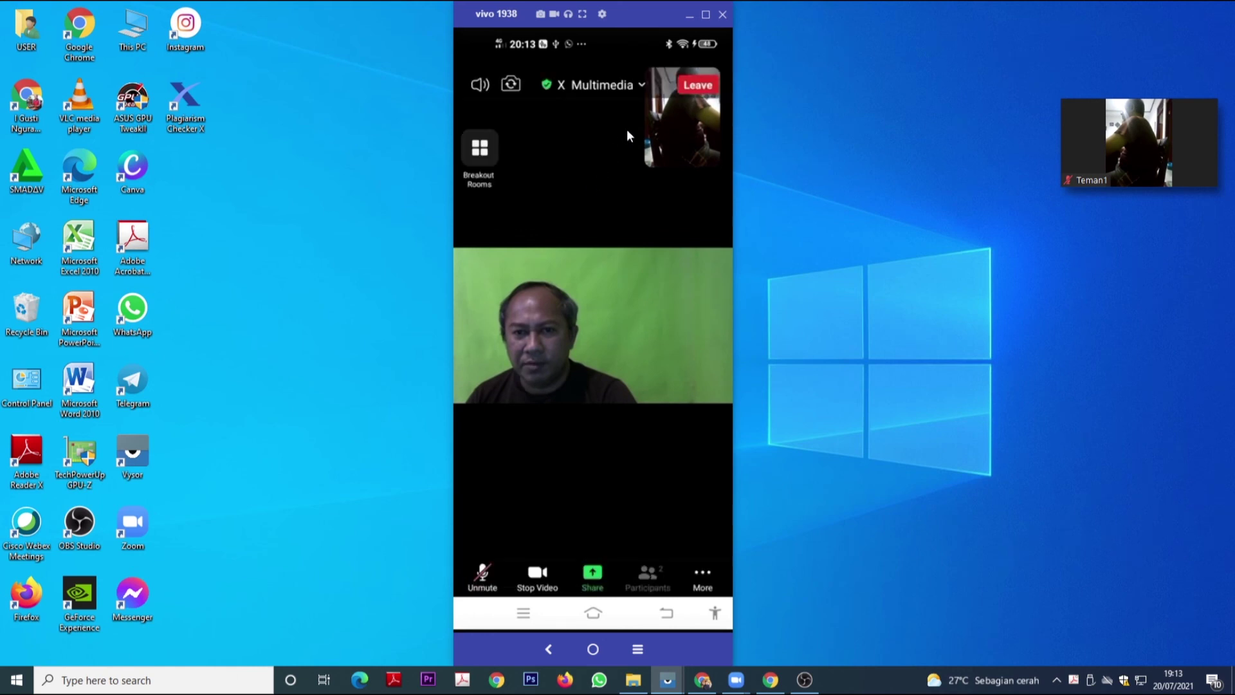
left_click(696, 86)
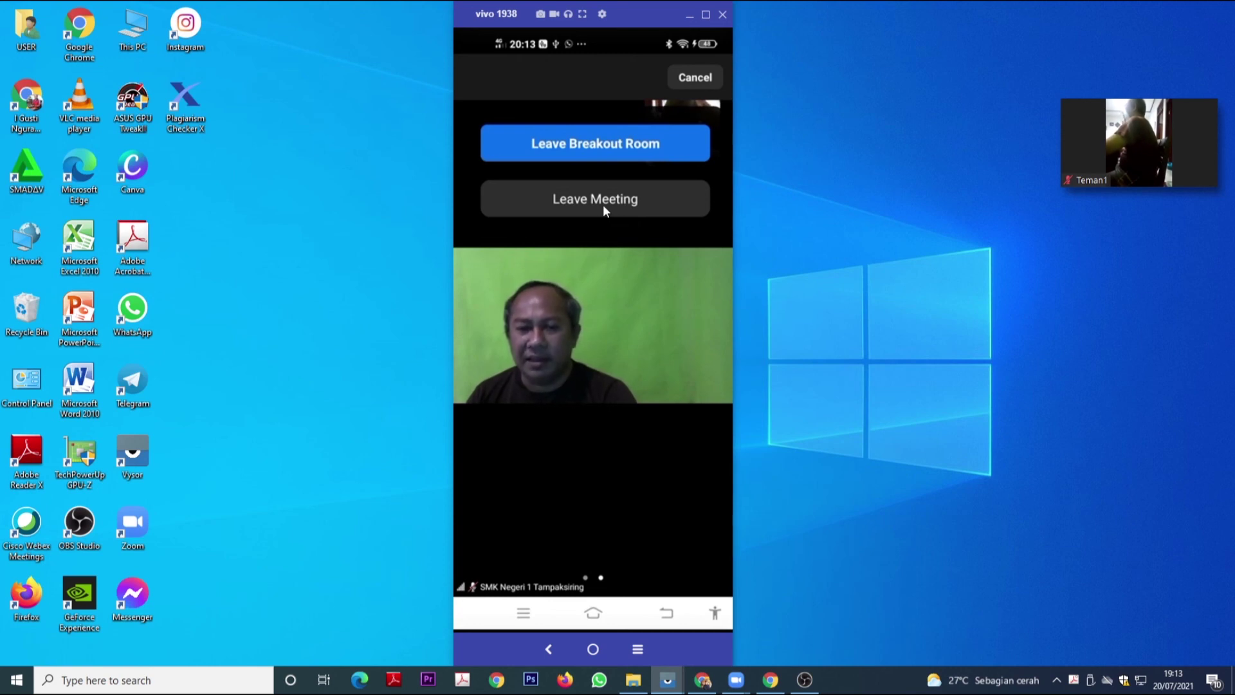
left_click(603, 148)
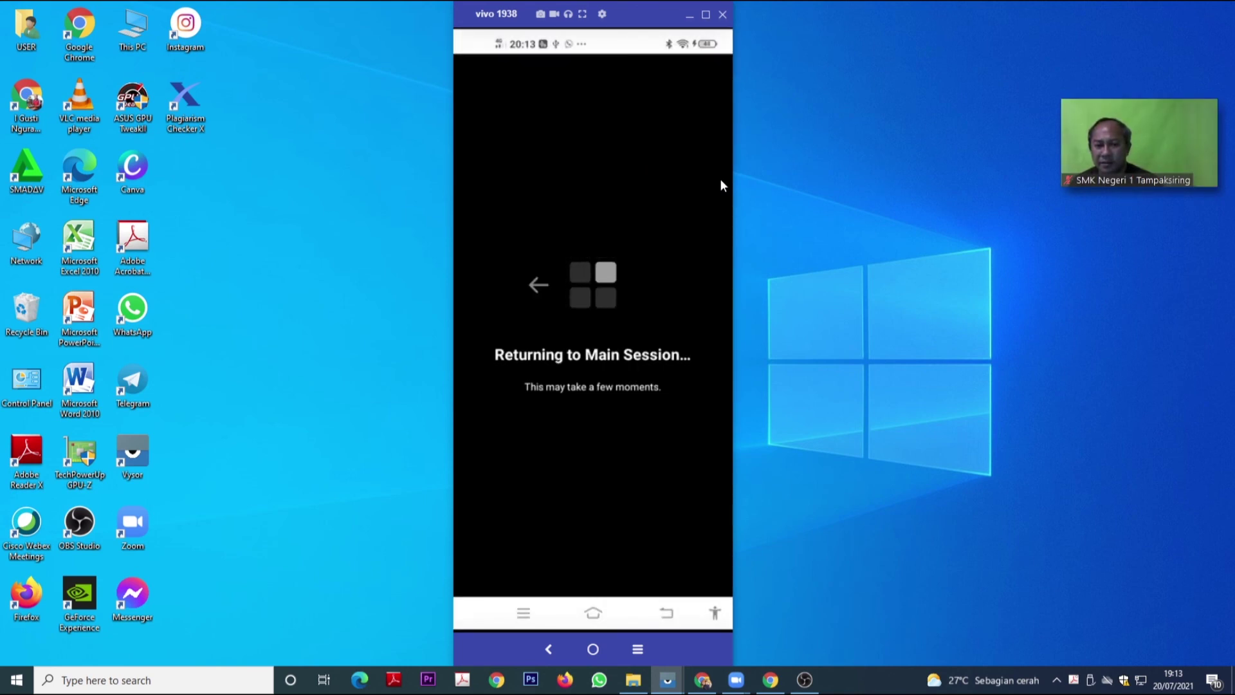
Step: Restore the host's full Zoom meeting window and leave the "X Multimedia" breakout room as host
mouse_move(1132, 160)
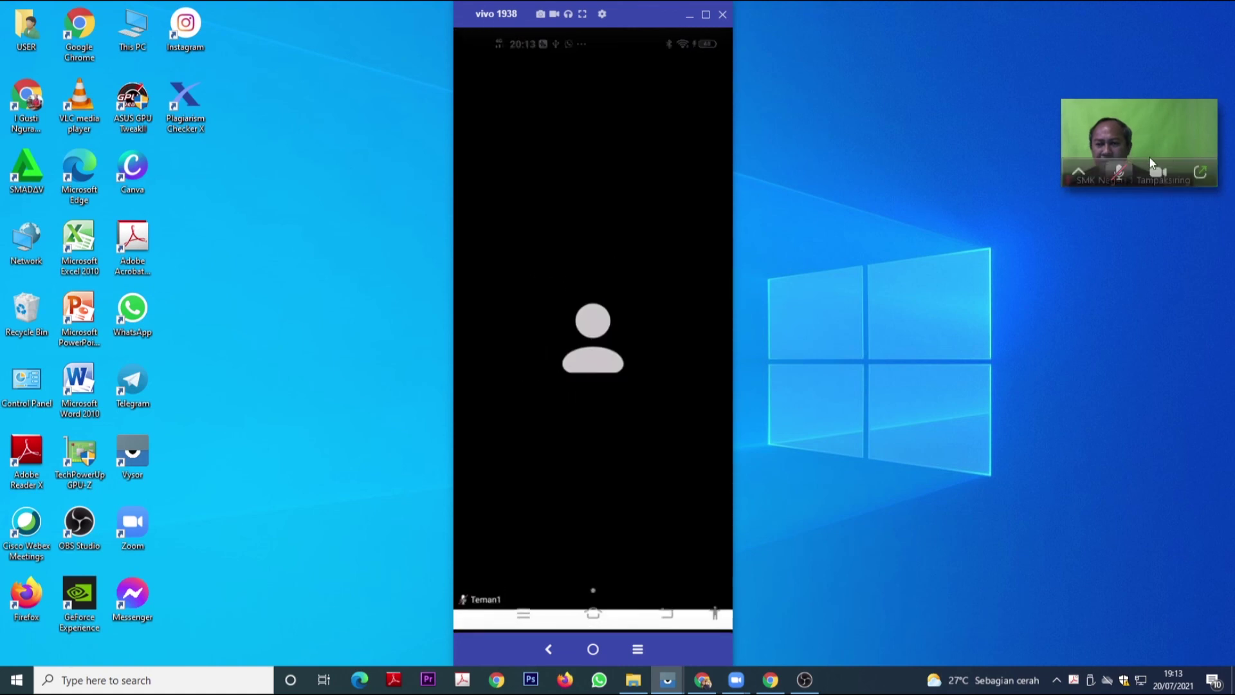
left_click(1197, 172)
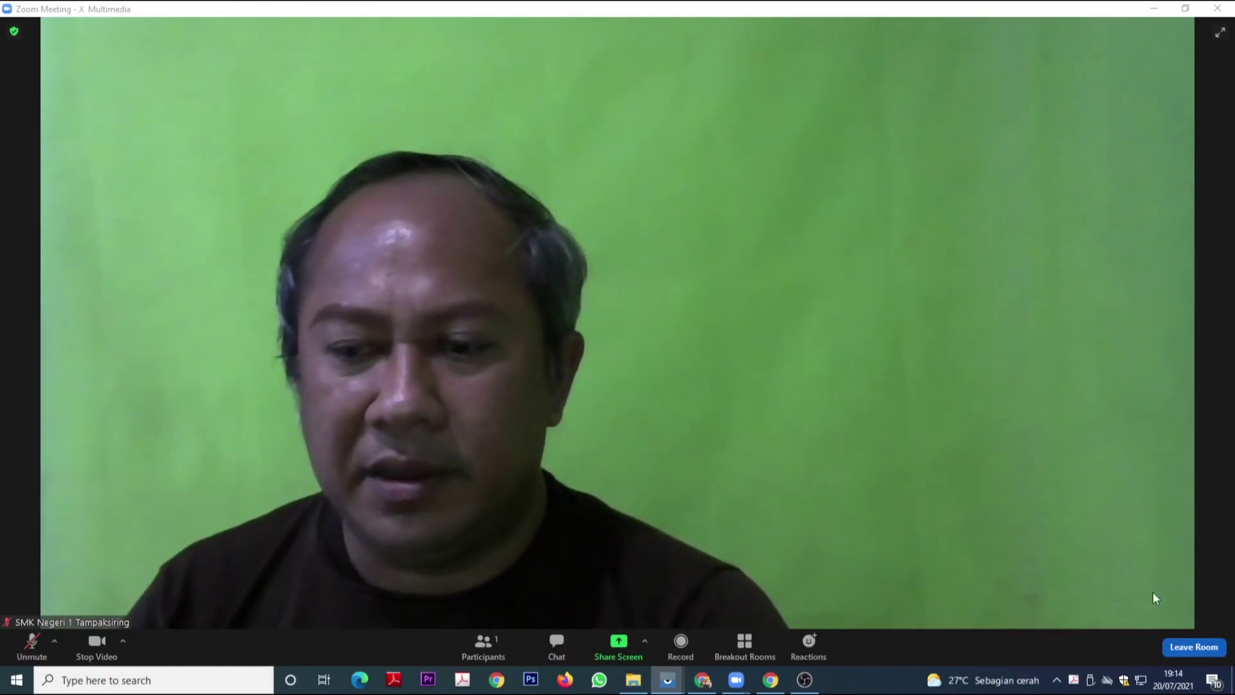
left_click(1188, 649)
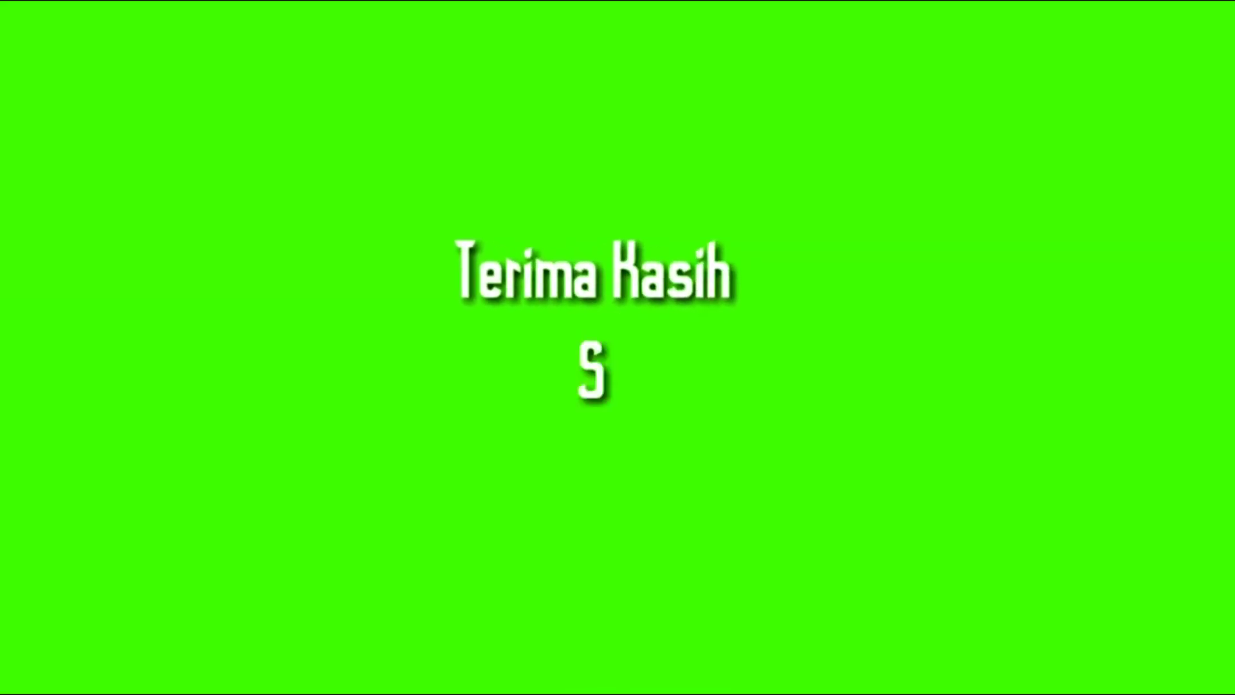